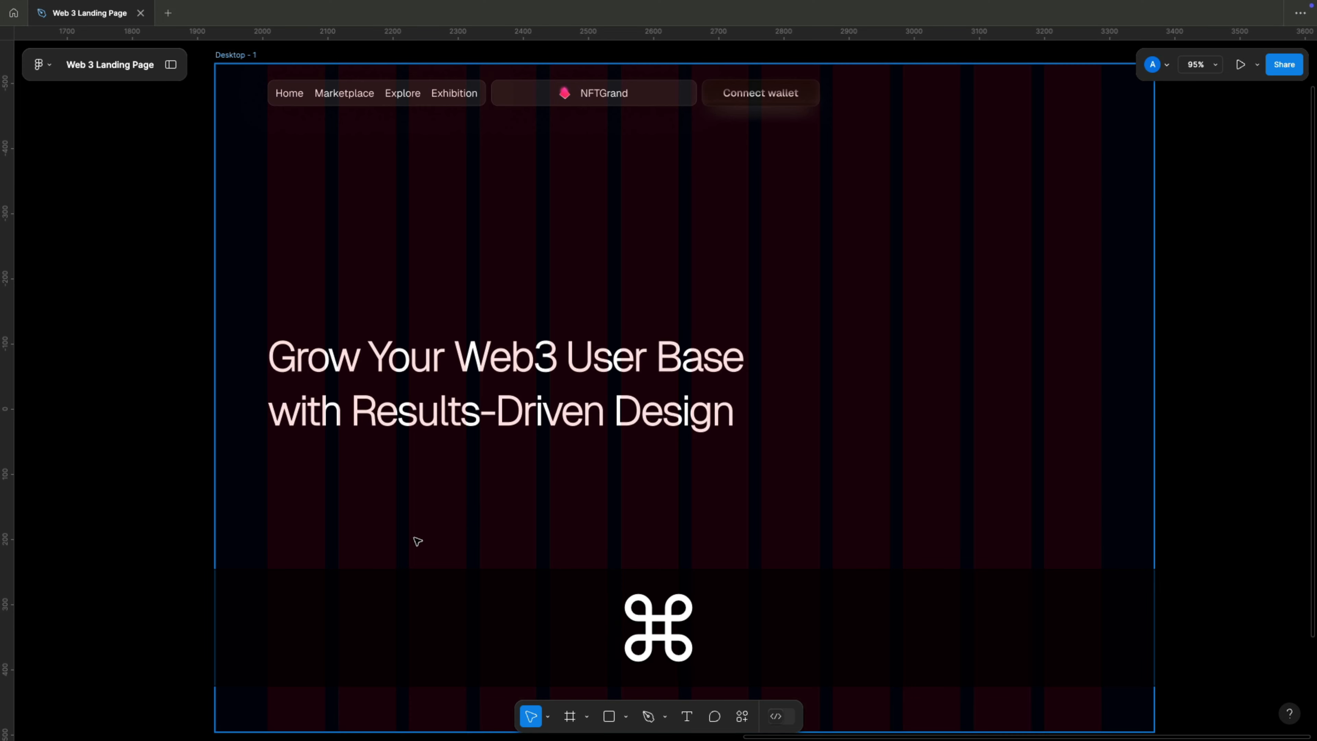
# Paste the description paragraph about AI-generated designs below the headline and align it with the headline's left edge at X 80, Y 606.
pyautogui.write('Generate and customize your designs using AI technology, driven by the innovation of blockchain')
pyautogui.moveTo(361, 483); pyautogui.dragTo(359, 483)
pyautogui.press('super')
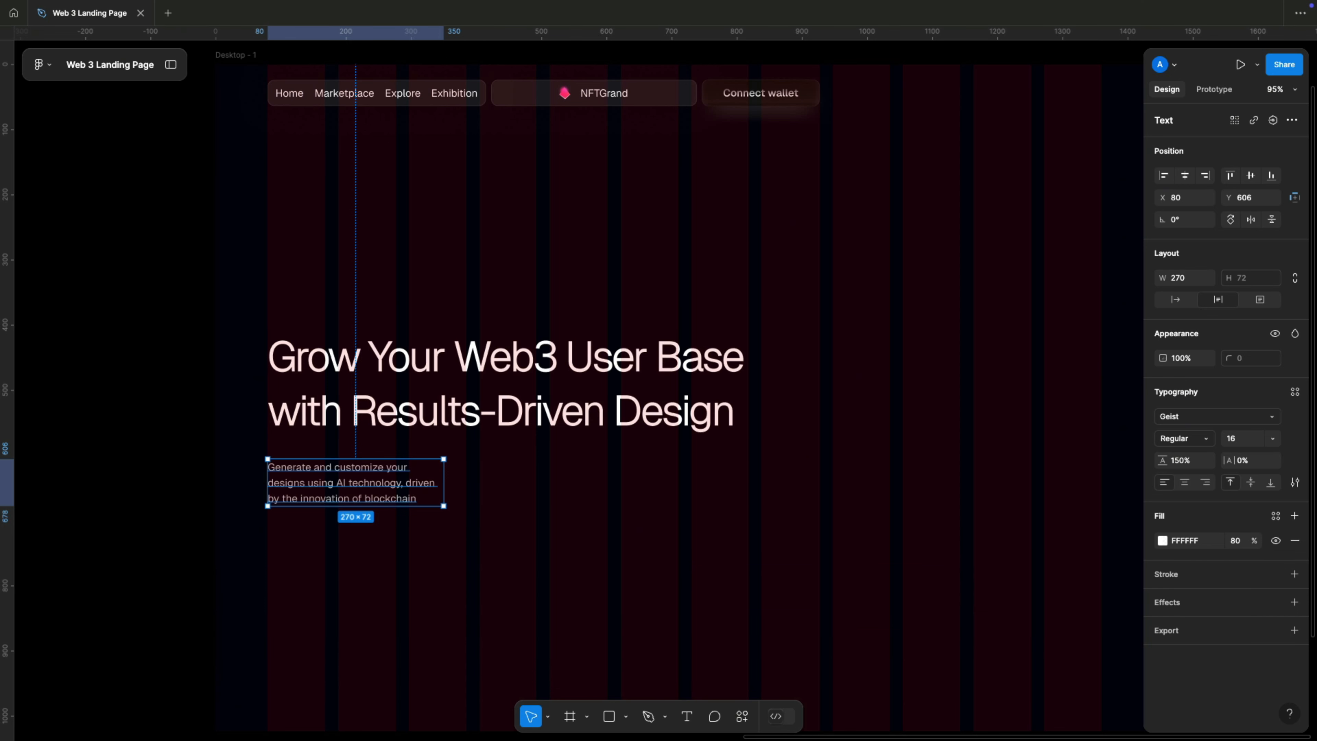
# Paste the button row with "Start designing" and "Sign in >" below the description at X 80, Y 717.
pyautogui.press('super+c')
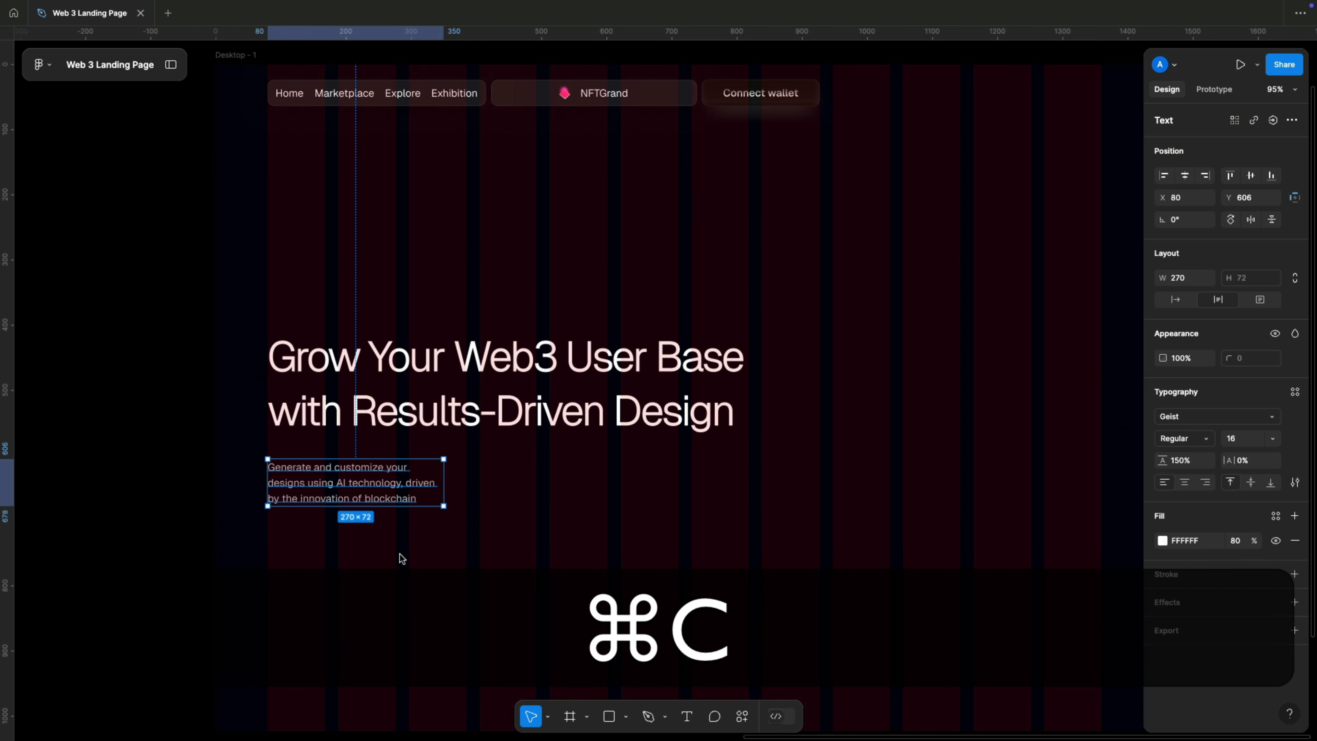
pyautogui.click(399, 559)
pyautogui.press('super+v')
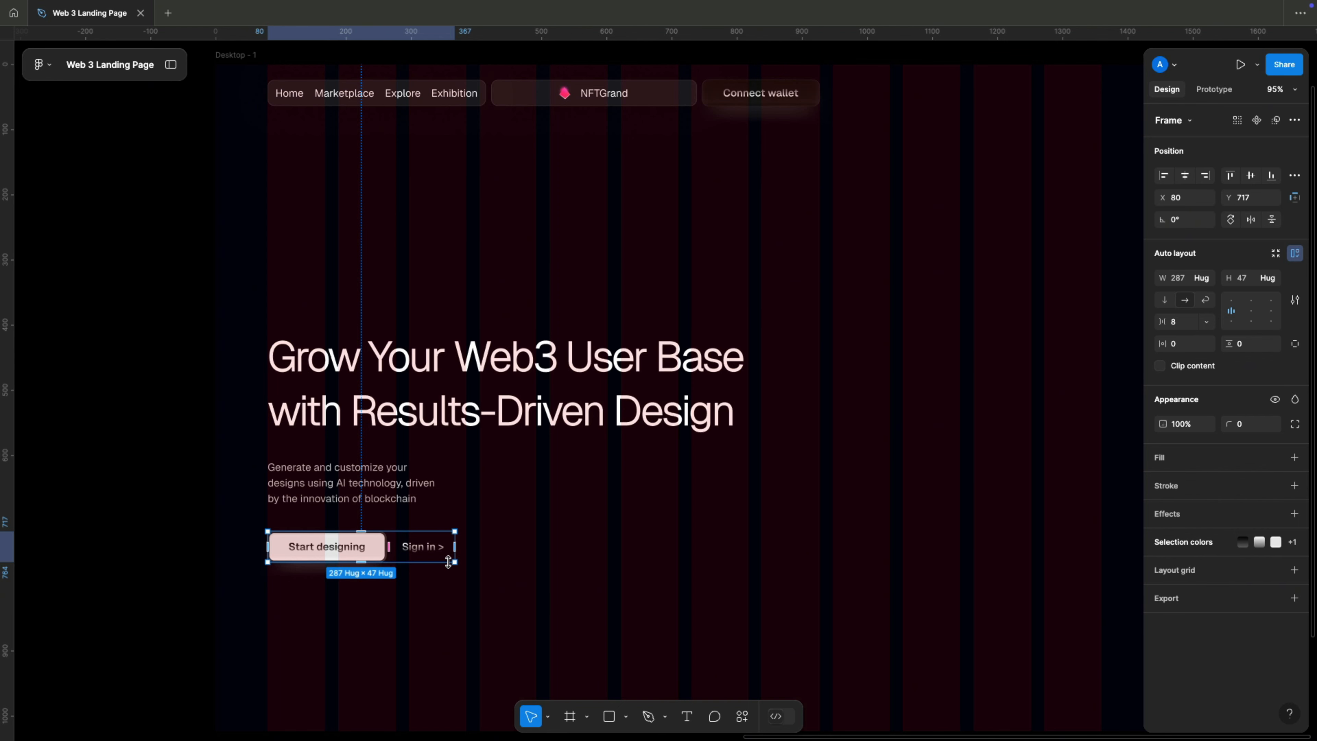
# Place the avatar and star rating block below the button row, aligned with the headline's left edge at X 80, Y 823.
pyautogui.scroll(-5, 449, 562)
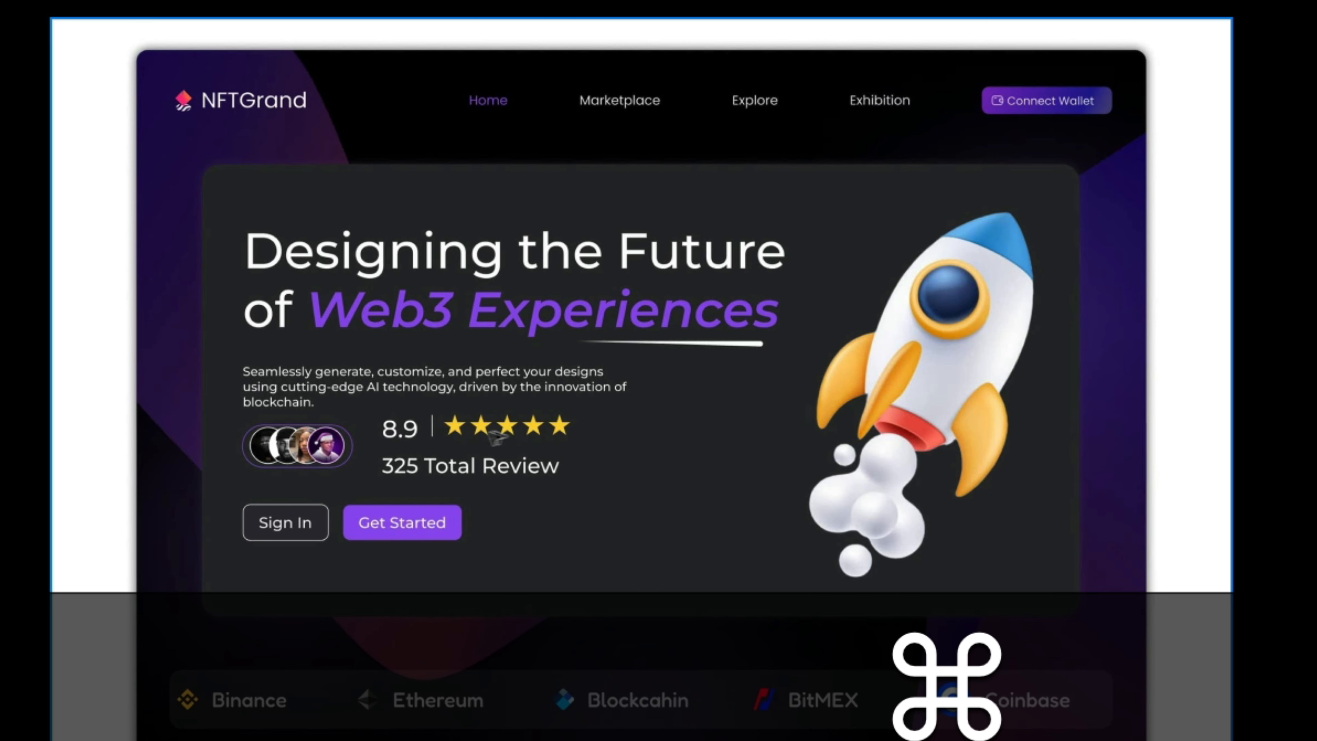
pyautogui.scroll(6, 311, 477)
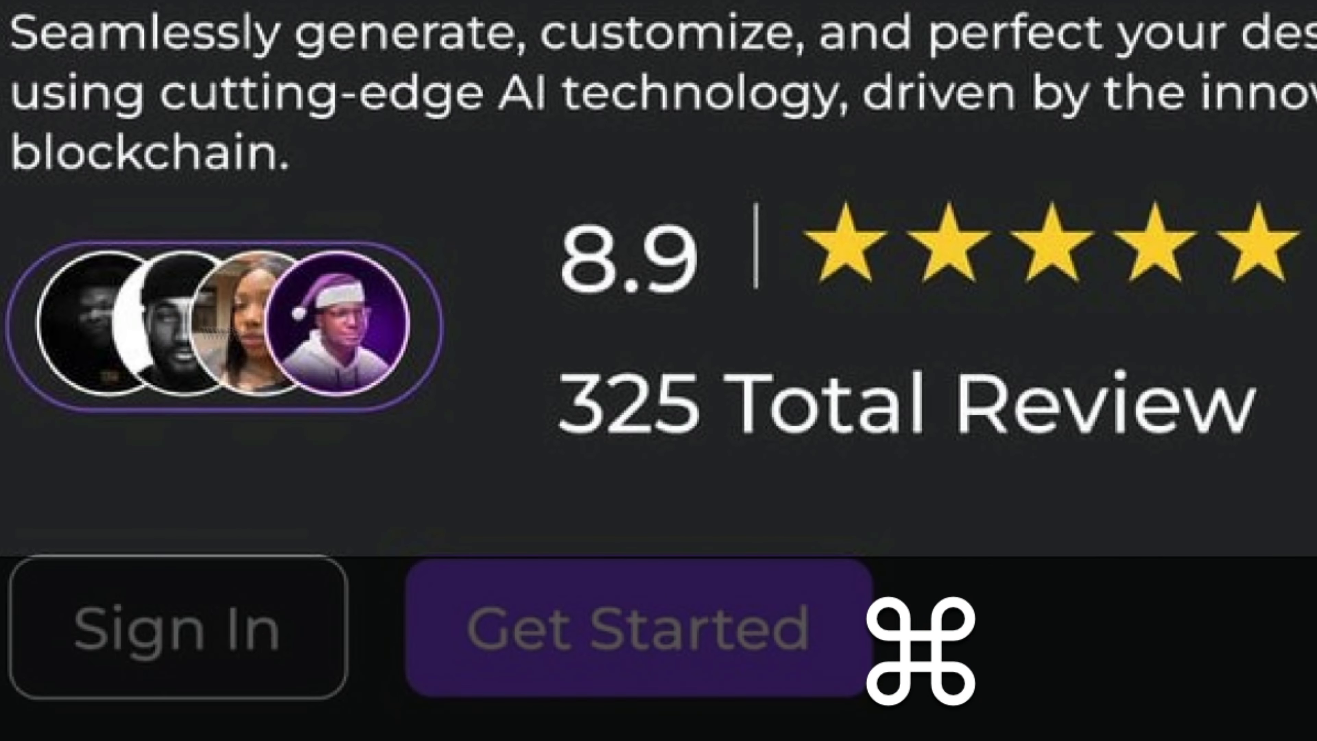
pyautogui.scroll(-5, 547, 460)
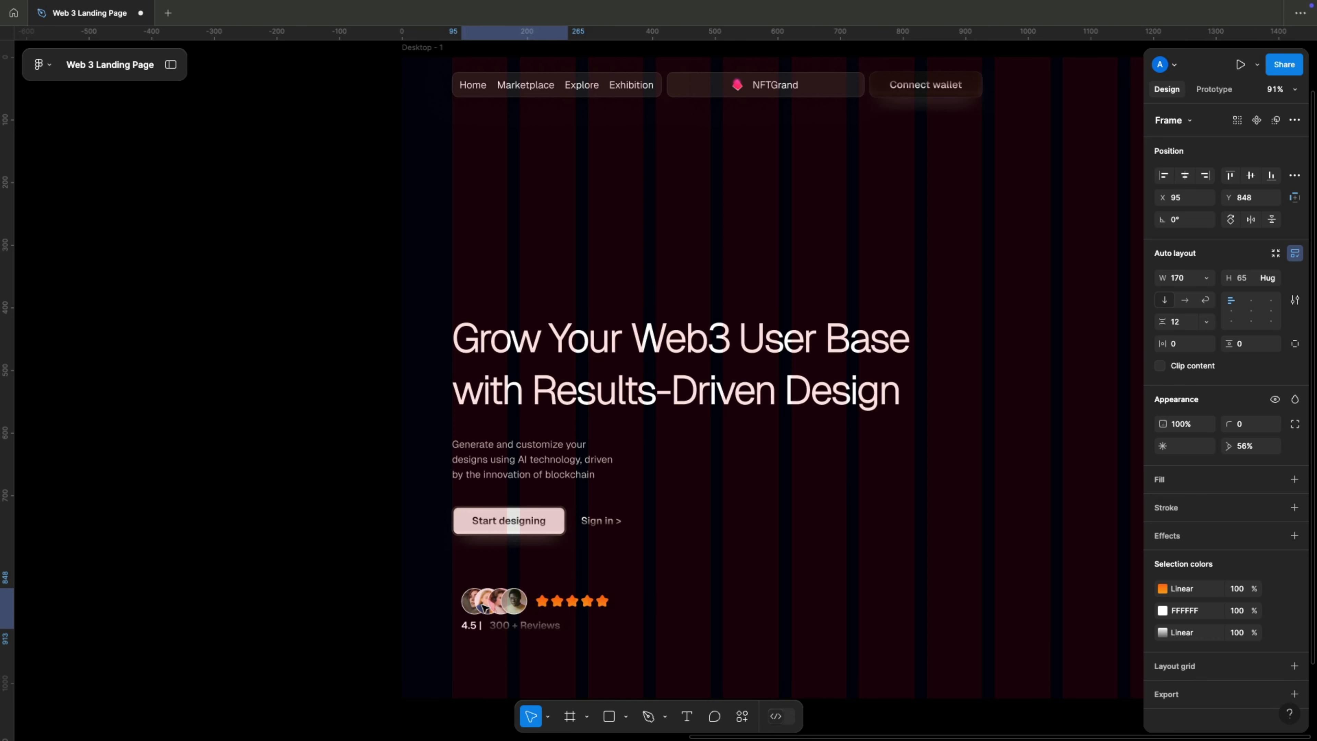
pyautogui.moveTo(485, 608); pyautogui.dragTo(475, 592)
# Combine the headline, description and button row in an evenly spaced vertical auto layout with a gap of 20.
pyautogui.click(528, 515)
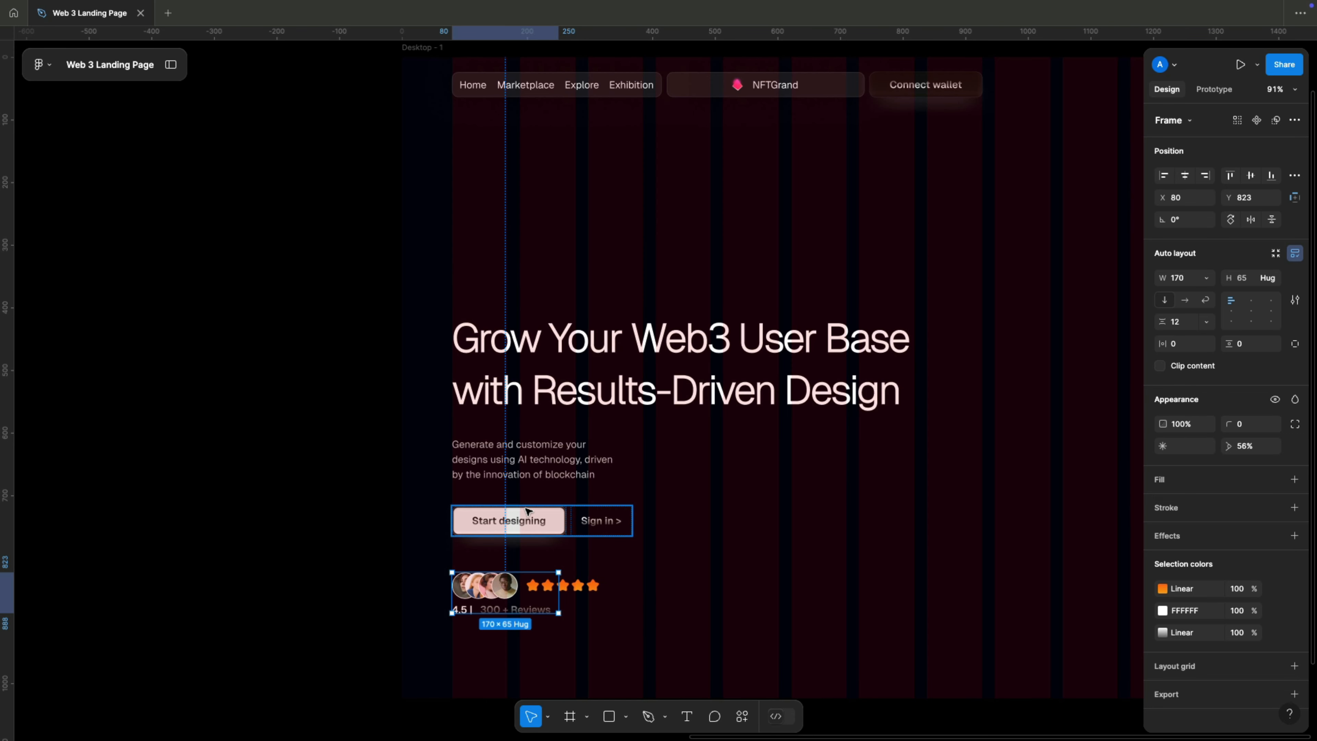
pyautogui.keyDown('shift'); pyautogui.click(521, 460); pyautogui.keyUp('shift')
pyautogui.keyDown('shift'); pyautogui.click(510, 407); pyautogui.keyUp('shift')
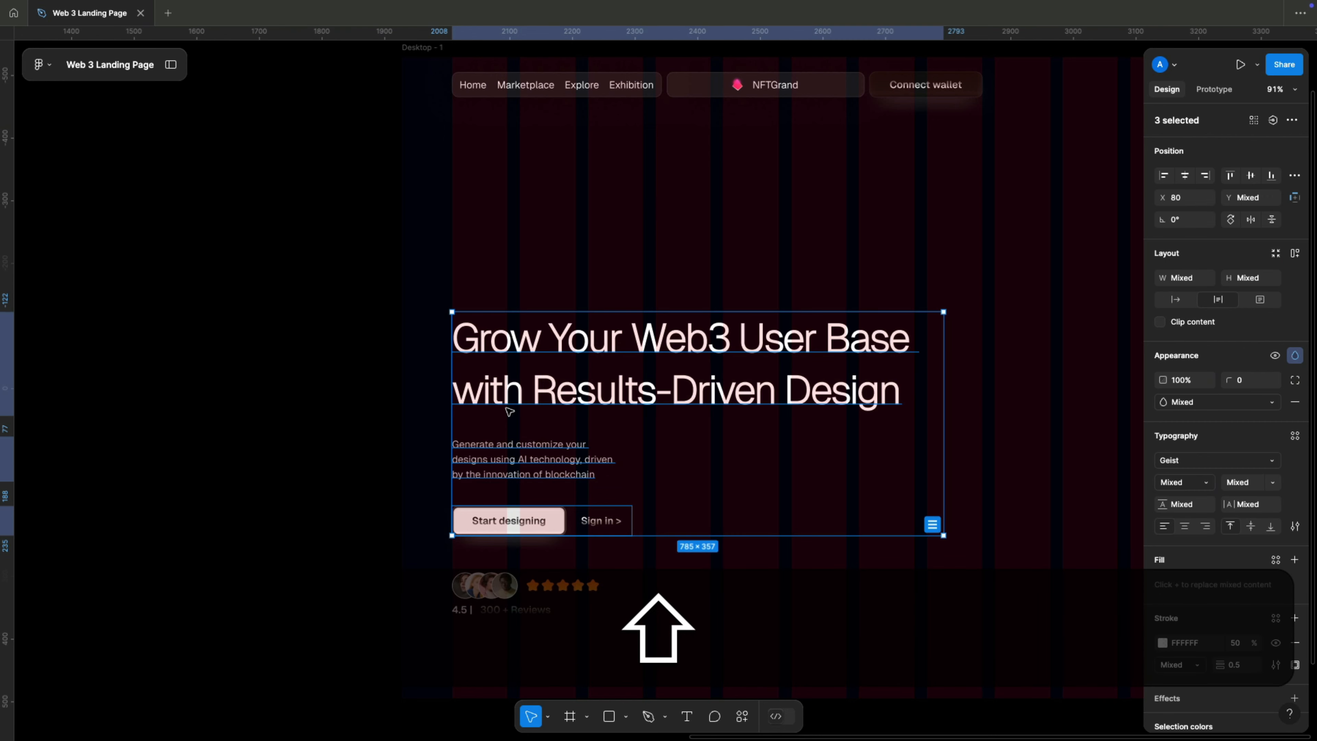
pyautogui.click(932, 524)
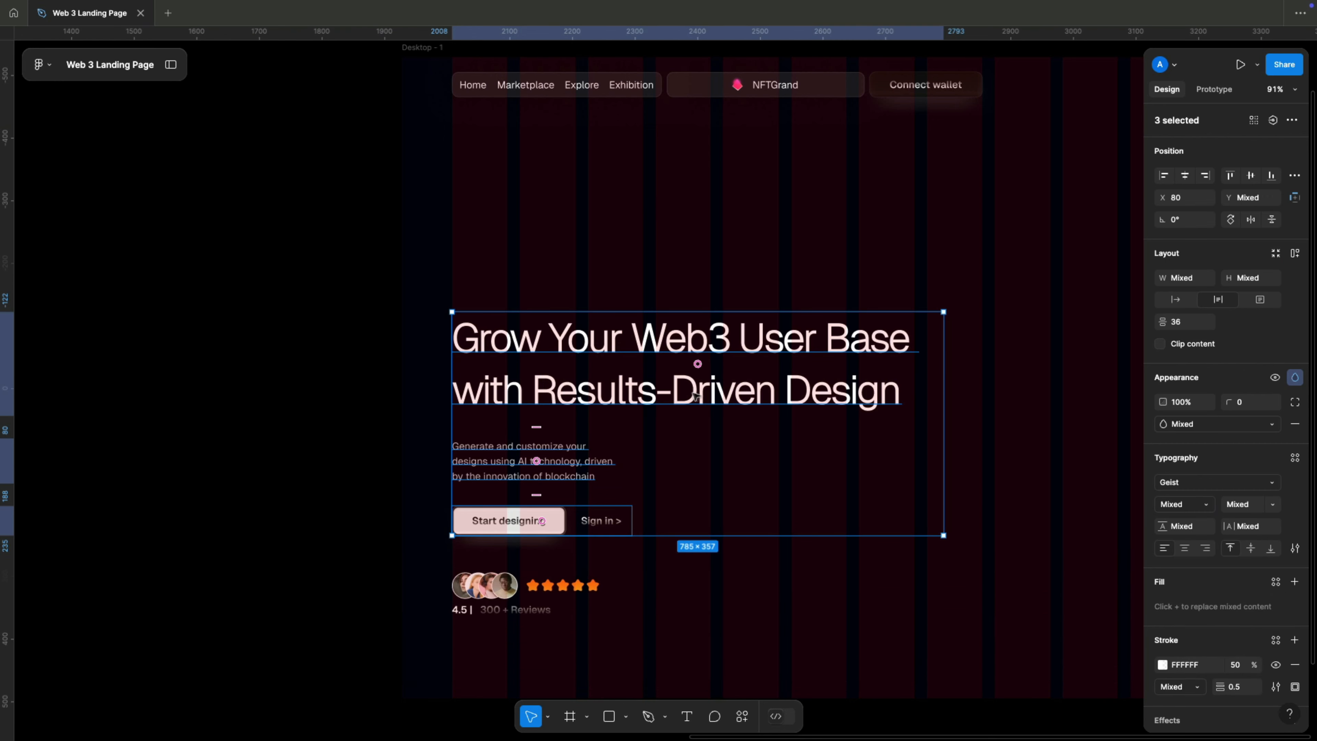
pyautogui.click(1295, 253)
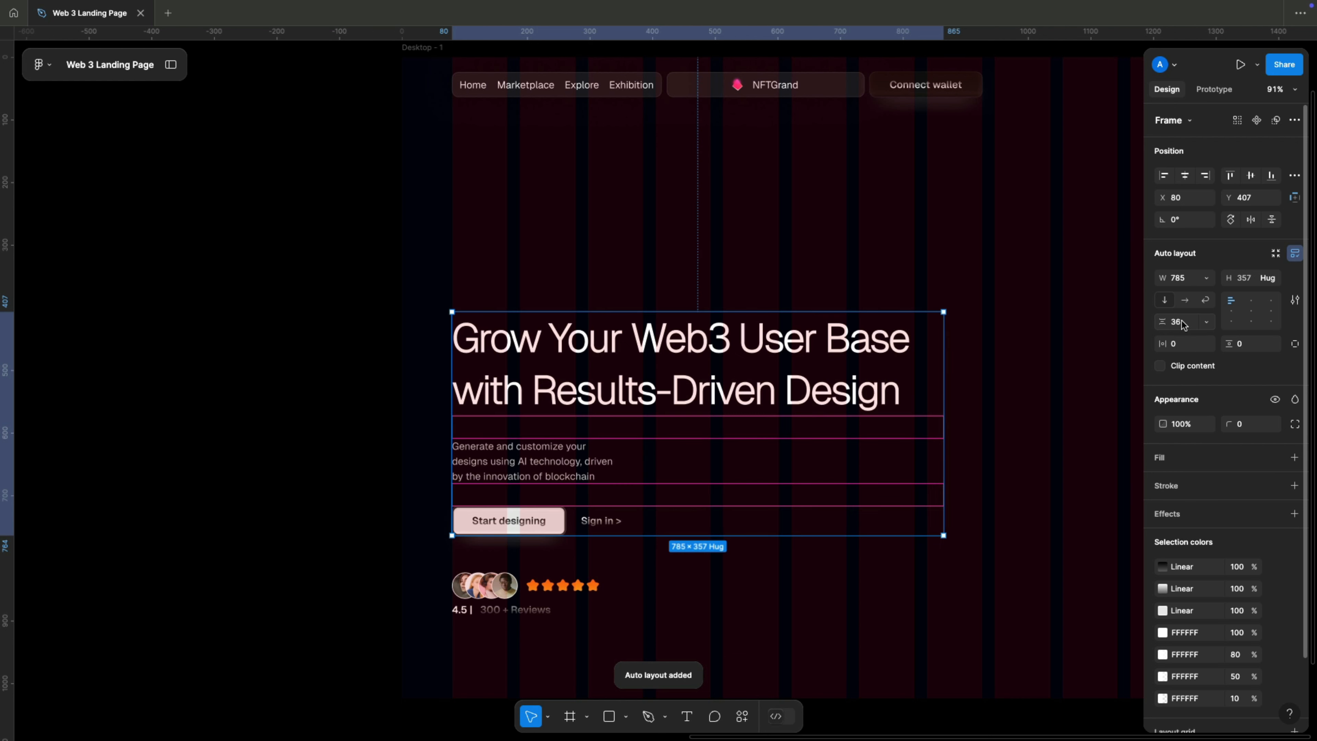
pyautogui.click(1194, 321)
pyautogui.write('20')
pyautogui.press('Return')
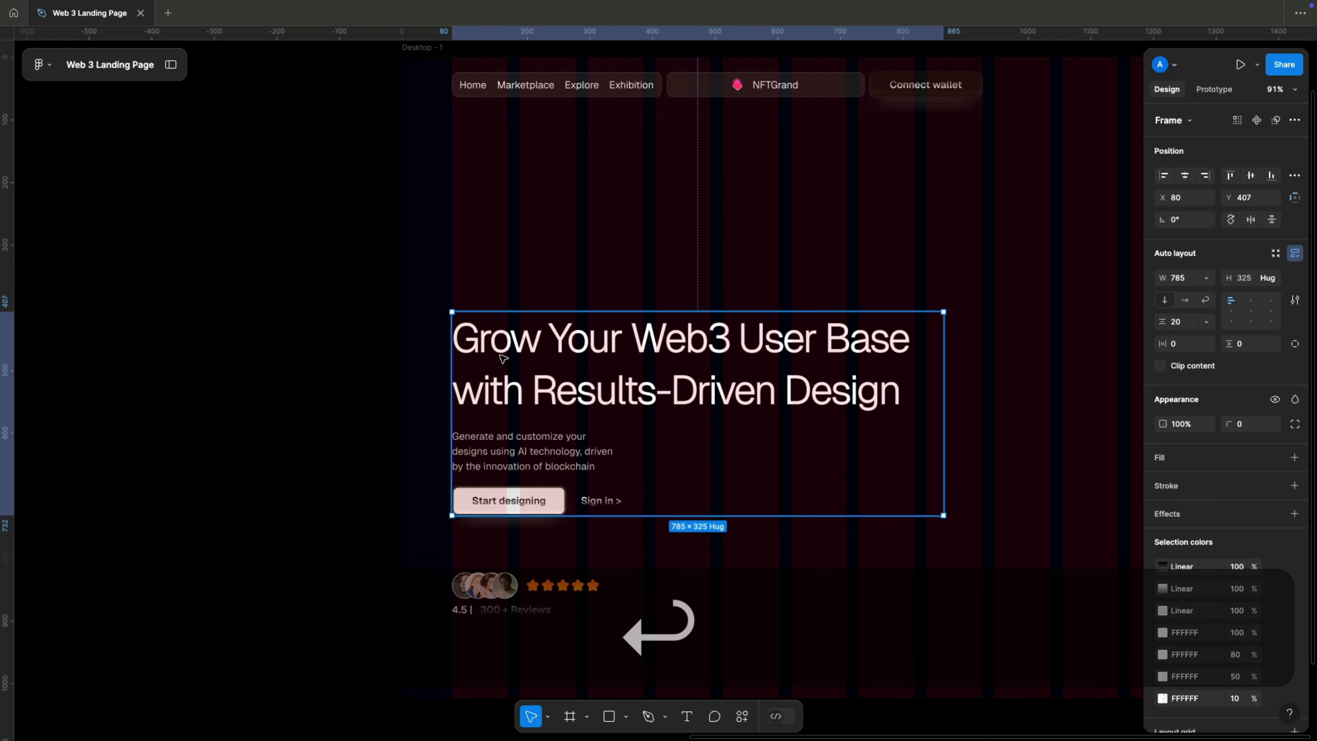
# Wrap the hero text frame and the rating block in a vertical auto layout with a gap of 100.
pyautogui.click(497, 586)
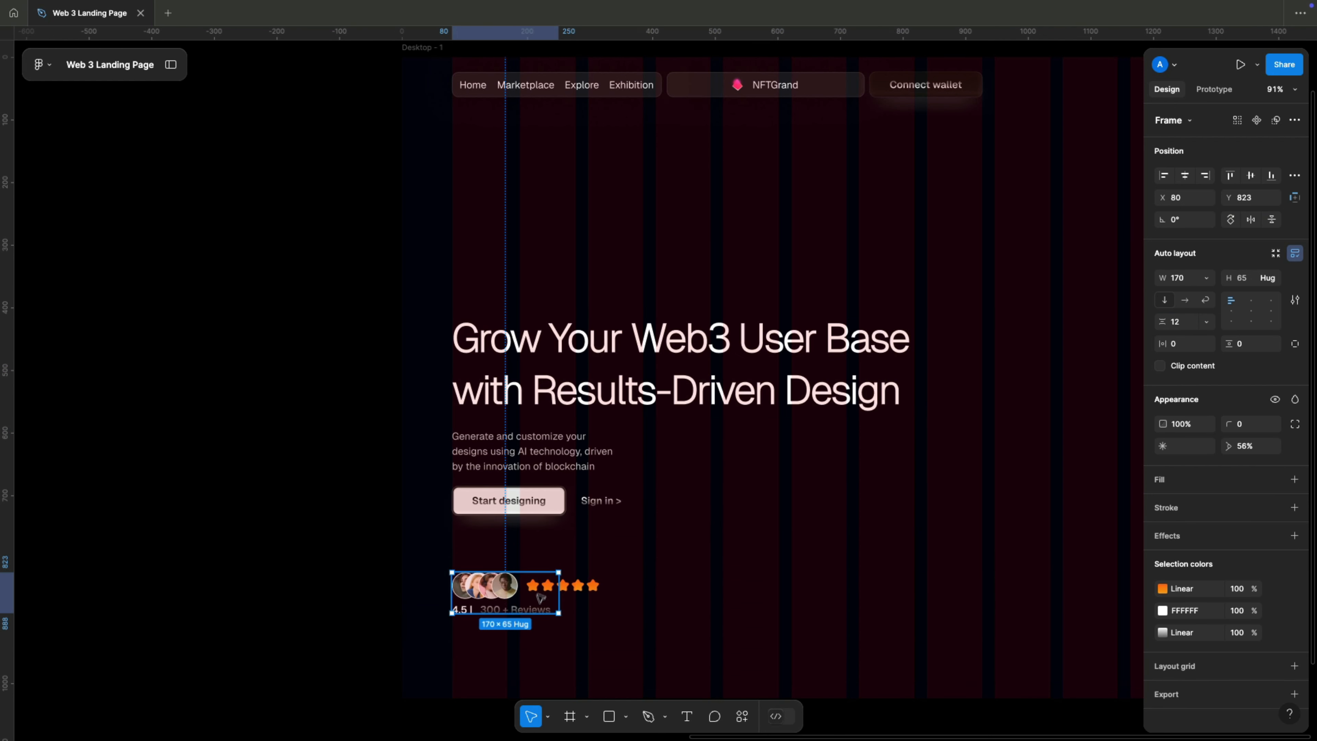
pyautogui.keyDown('shift'); pyautogui.click(569, 481); pyautogui.keyUp('shift')
pyautogui.click(1295, 253)
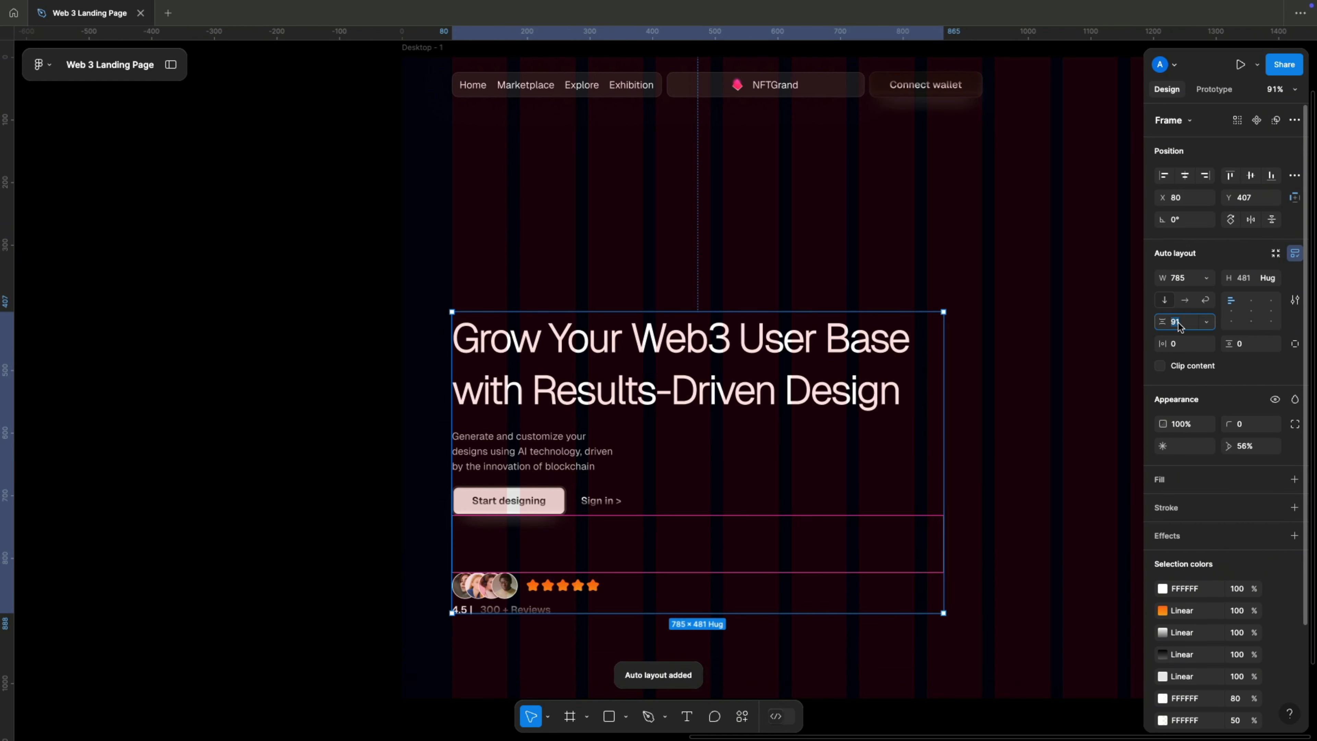
pyautogui.write('100')
pyautogui.press('Return')
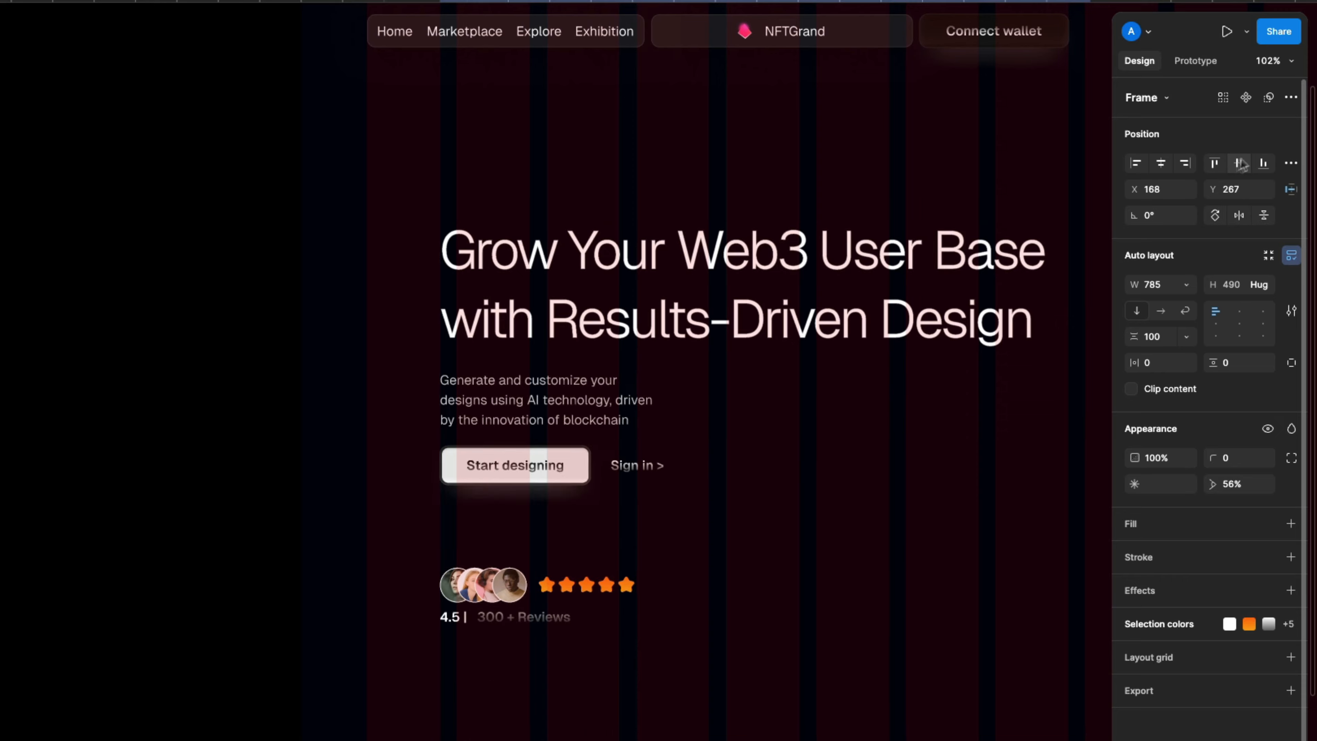
# Move the hero content frame back to the left margin at X 80, keeping it at Y 267.
pyautogui.moveTo(818, 294); pyautogui.dragTo(710, 299)
pyautogui.scroll(-3, 710, 300)
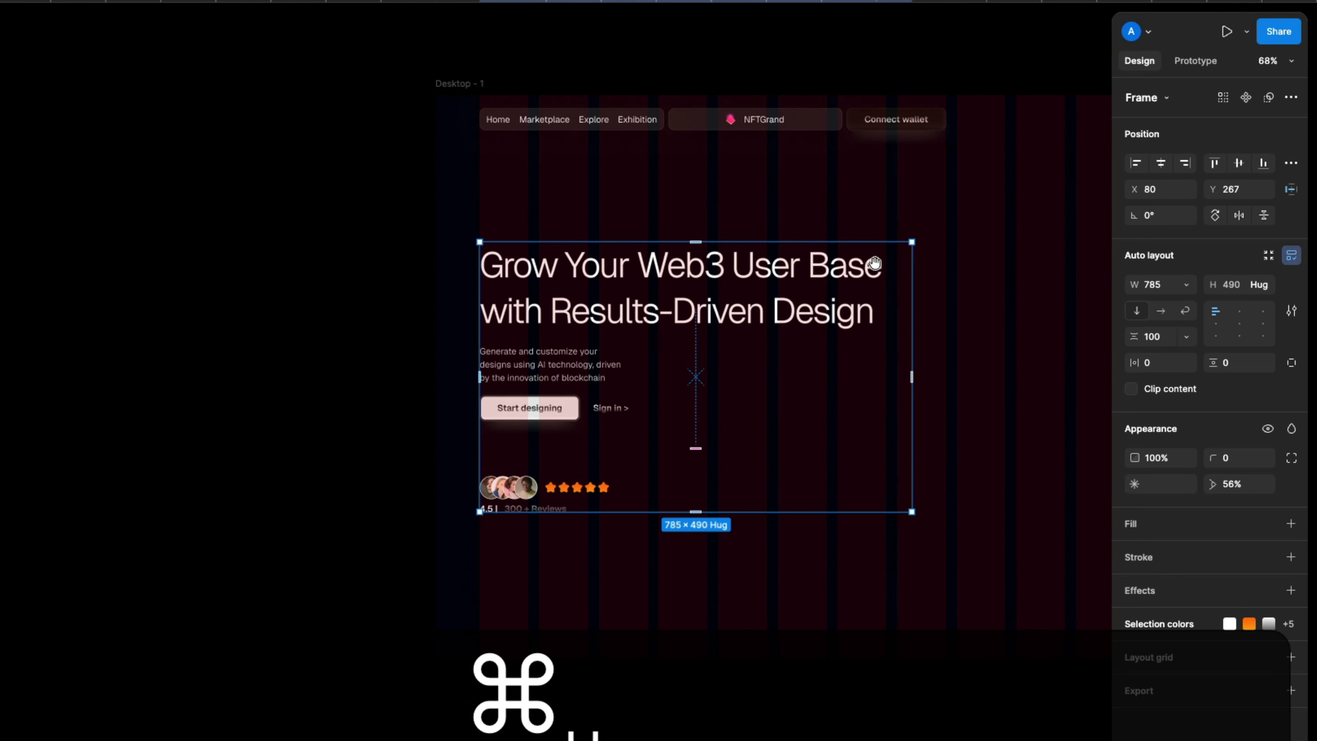
pyautogui.scroll(3, 954, 259)
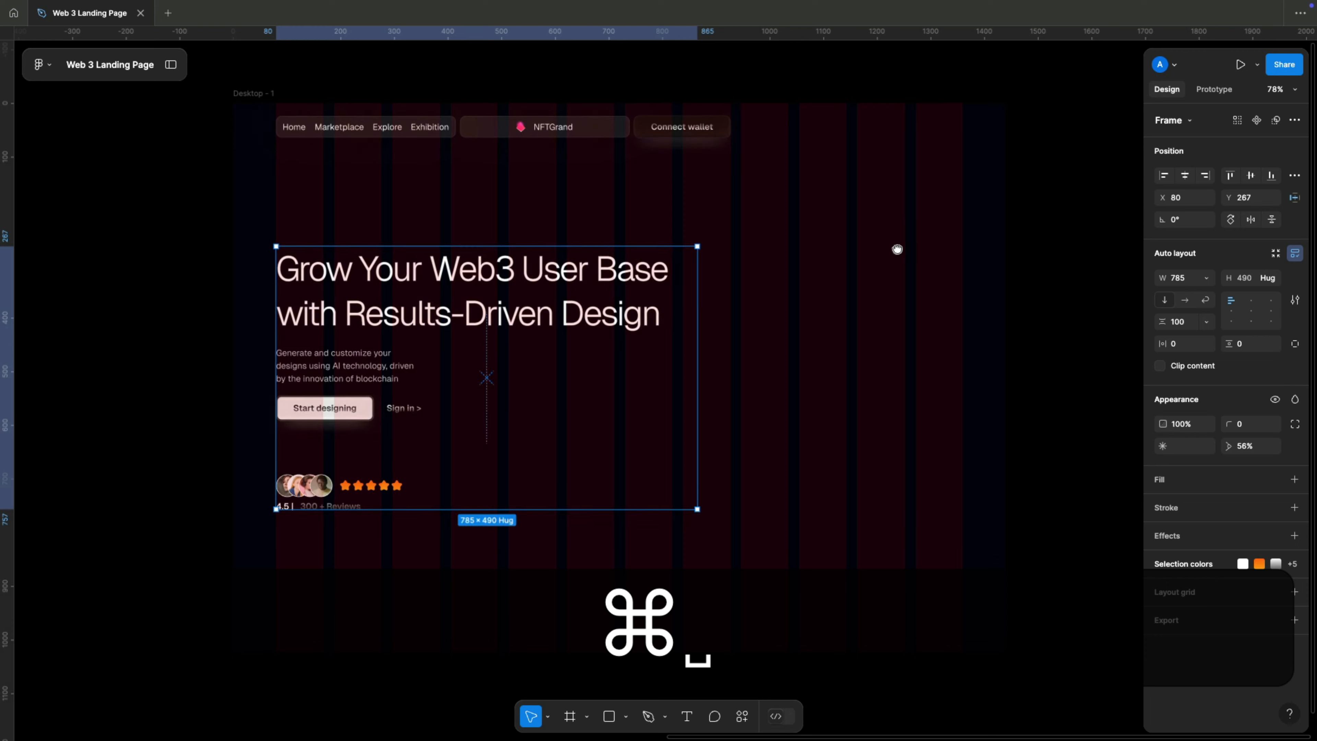
pyautogui.click(1057, 239)
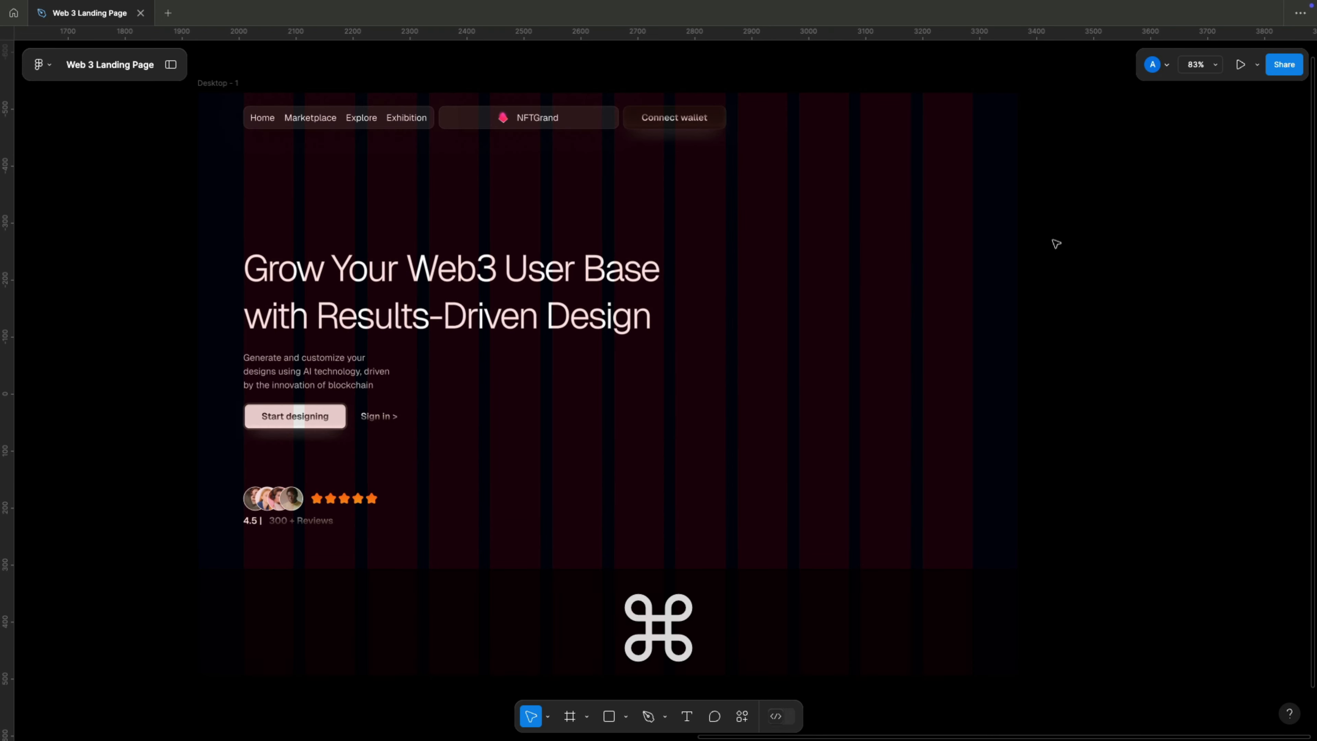
# Bottom-align the hero content frame with the "See works created by others" block and hide the layout grid.
pyautogui.hotkey('shift', 'g')
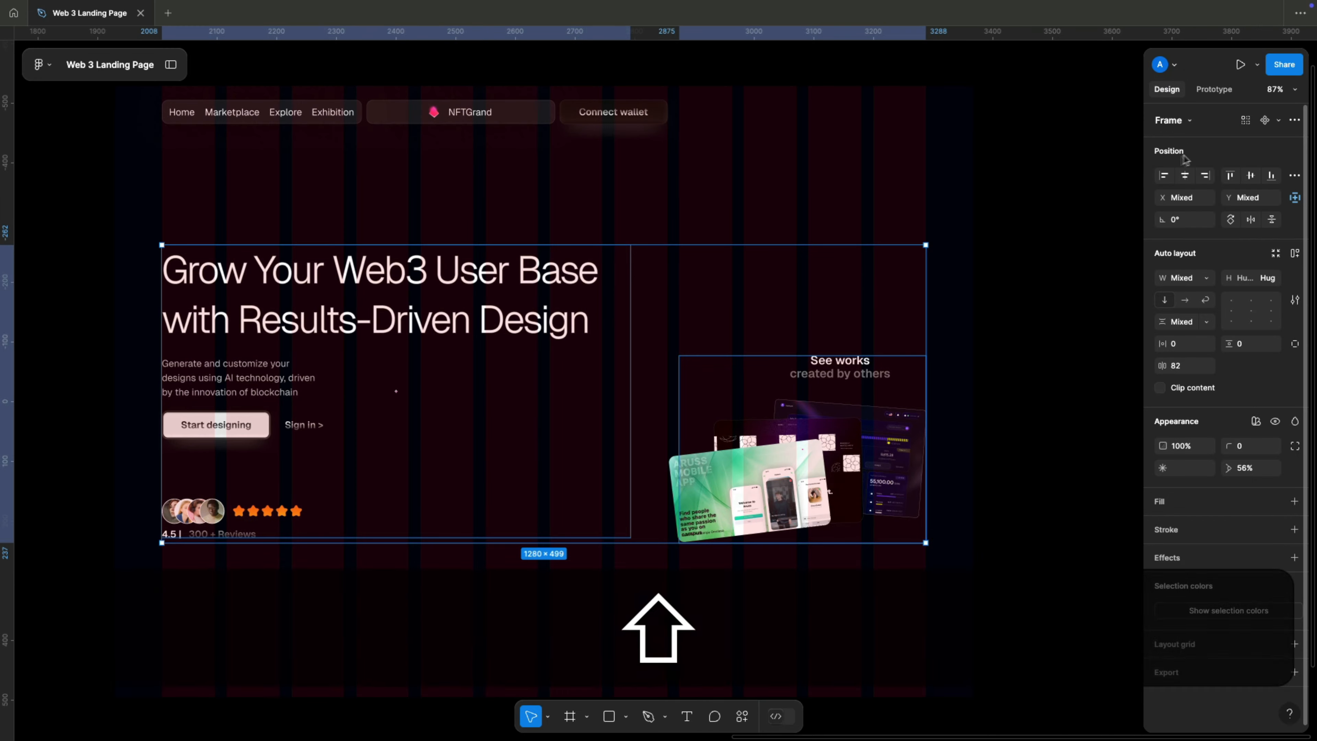
pyautogui.click(1230, 175)
pyautogui.click(1271, 175)
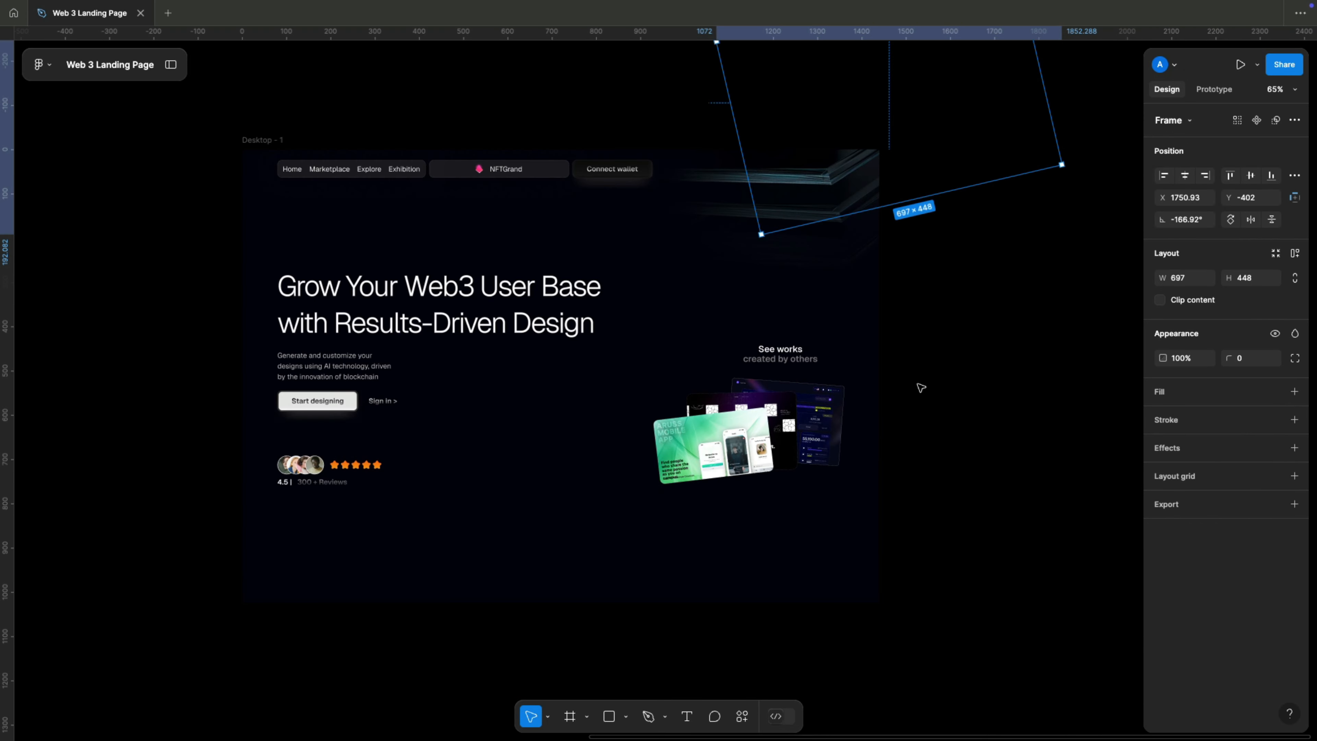
# Check the gradient stops of the rotated decorative image's 50% linear fill and make that fill visible over the image.
pyautogui.click(921, 264)
pyautogui.keyDown('super'); pyautogui.click(920, 265); pyautogui.keyUp('super')
pyautogui.click(1276, 395)
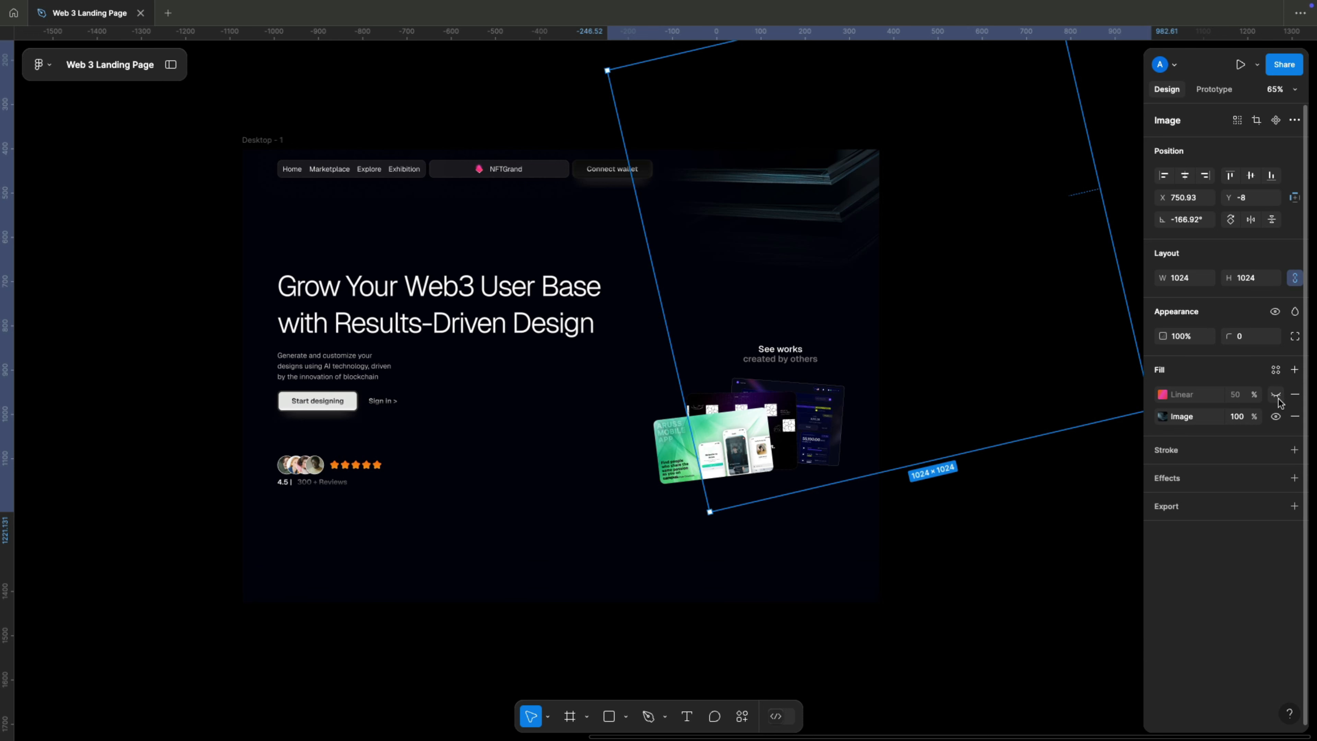
pyautogui.click(1162, 395)
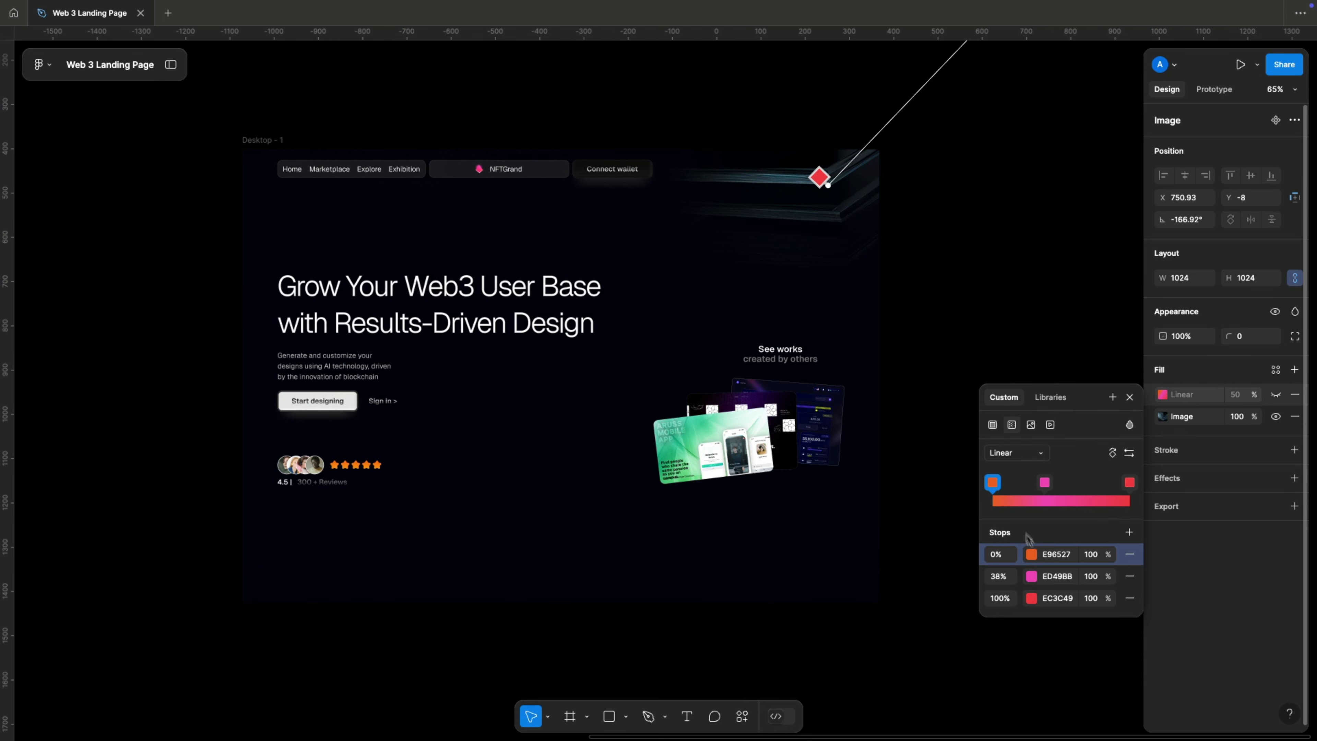
pyautogui.press('Escape')
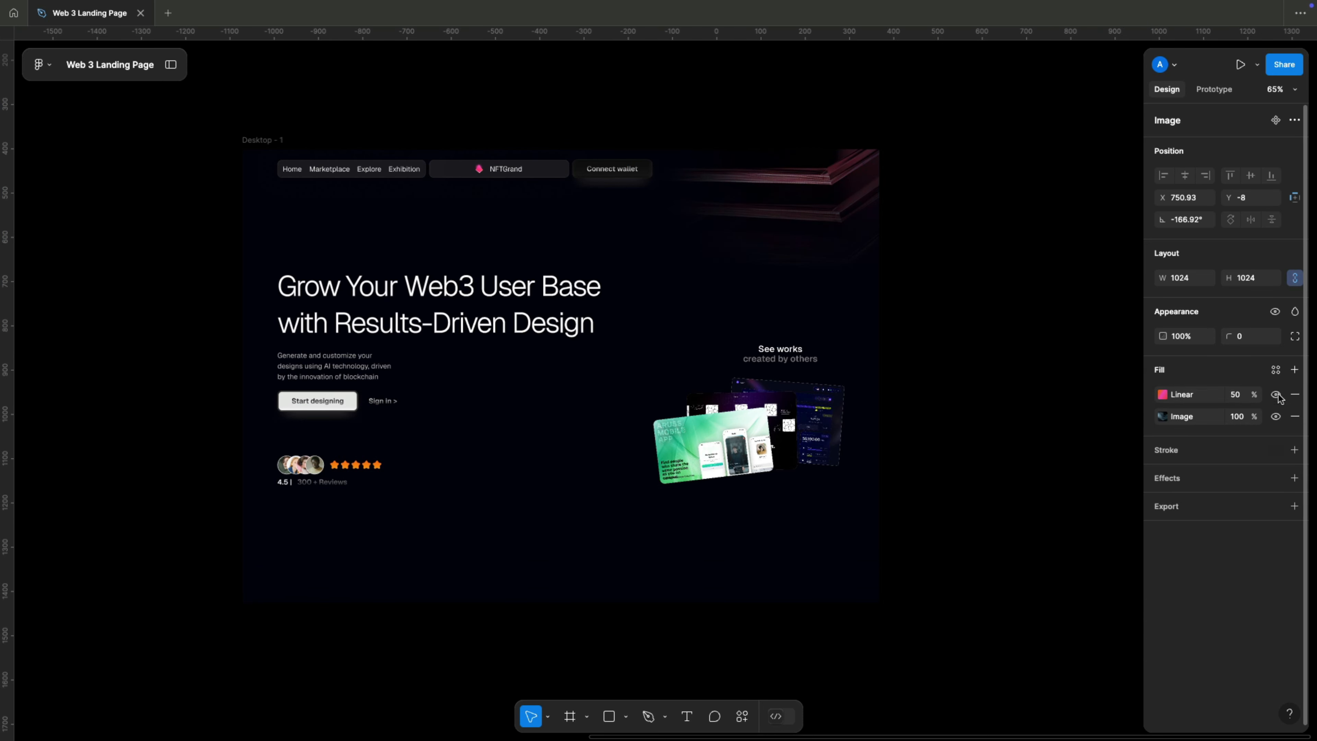
pyautogui.click(1276, 396)
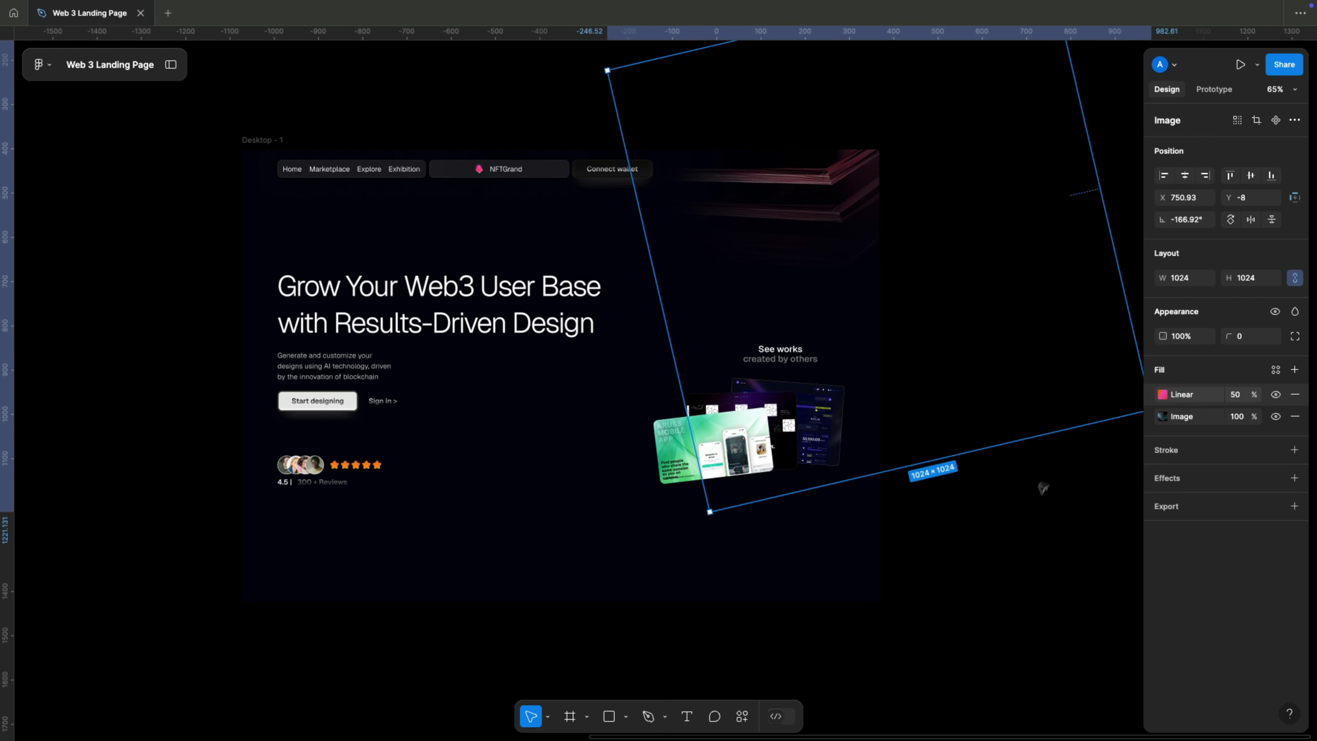
pyautogui.click(1044, 488)
# Scale the rotated Right-Container decoration down to about 611 × 393 and nudge it upward in the page's upper-right corner.
pyautogui.scroll(-2, 1017, 448)
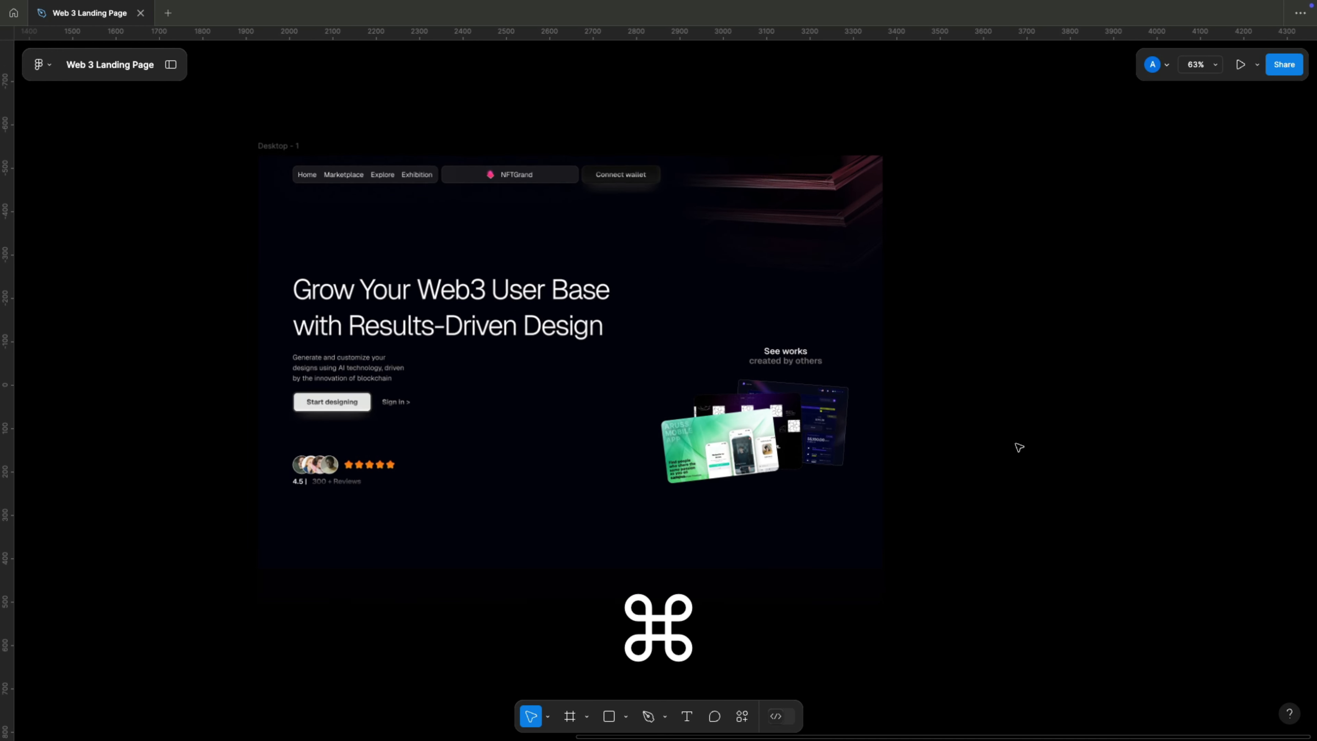
pyautogui.click(808, 225)
pyautogui.moveTo(786, 210)
pyautogui.mouseDown()
pyautogui.moveTo(807, 197)
pyautogui.moveTo(804, 210)
pyautogui.mouseUp()
pyautogui.moveTo(801, 209); pyautogui.dragTo(799, 207)
pyautogui.hotkey('shift', 'Up')
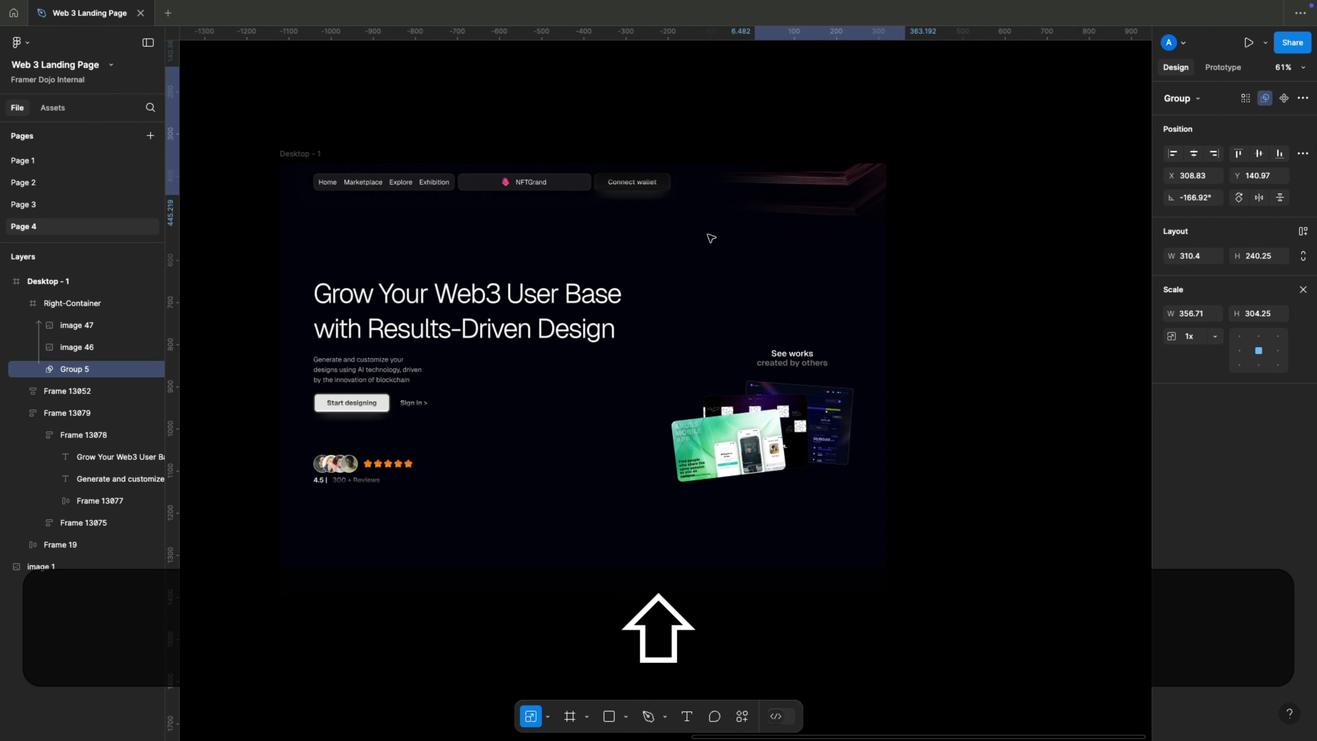
pyautogui.click(958, 307)
pyautogui.scroll(-2, 959, 309)
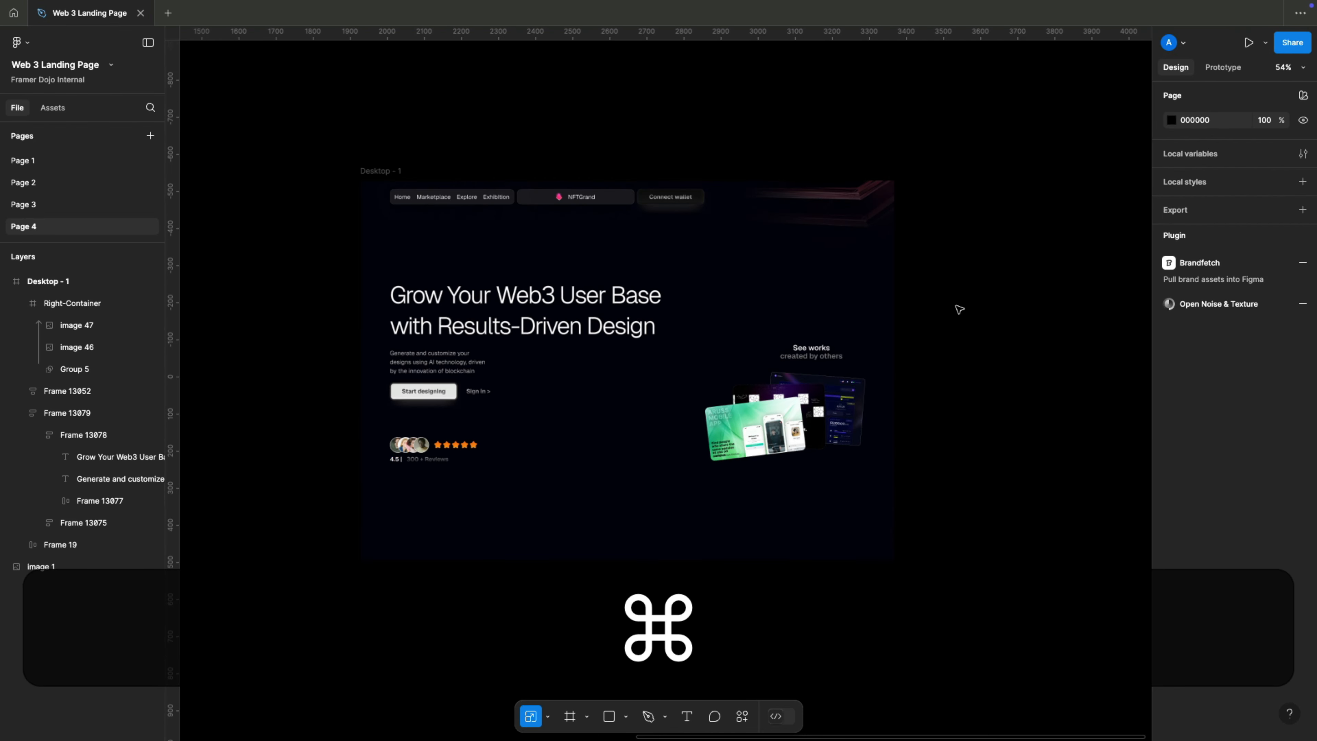
pyautogui.click(850, 195)
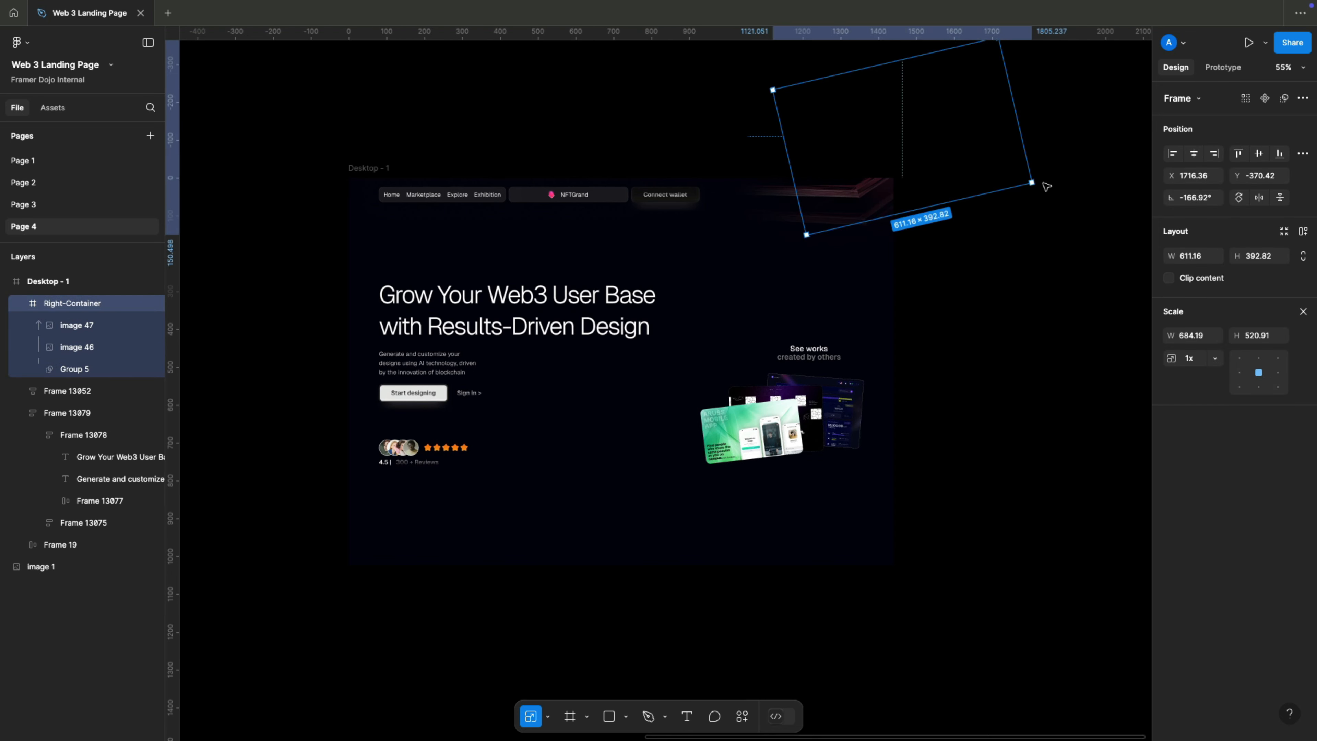
pyautogui.hotkey('shift', 'Up')
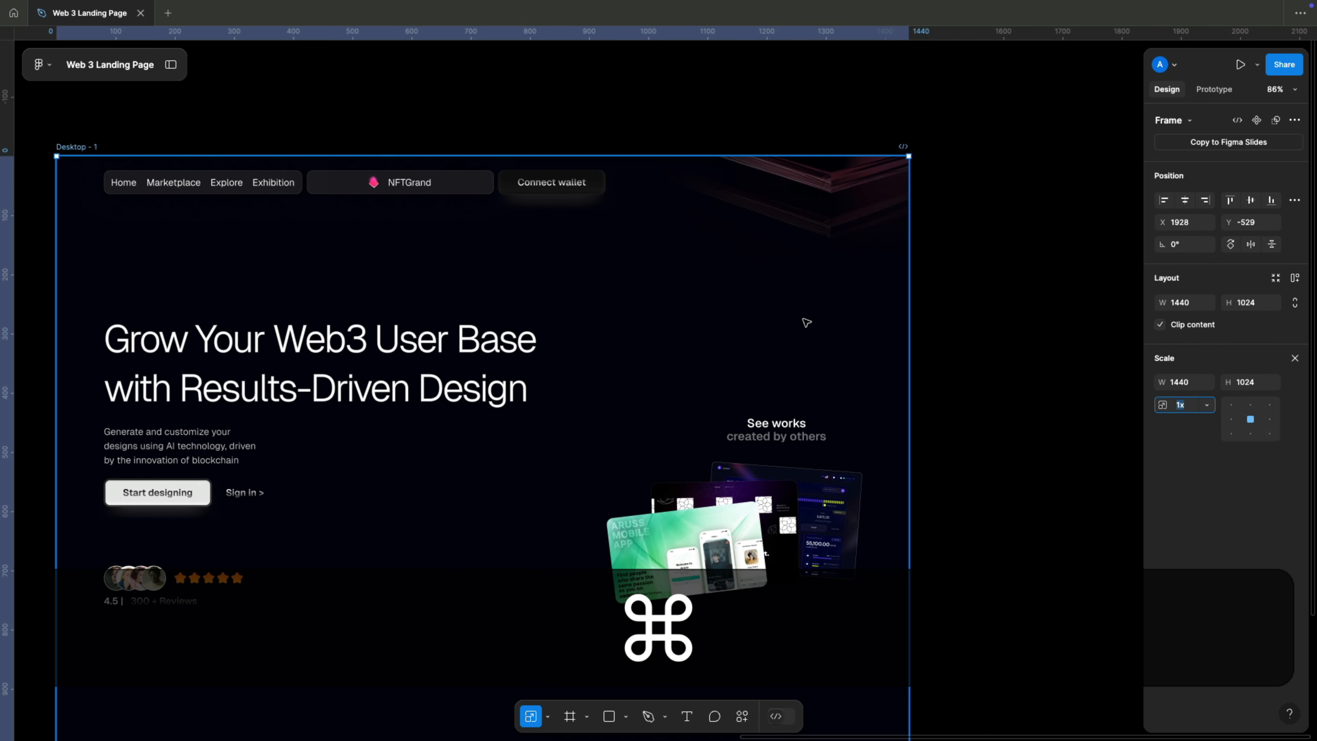
# Paste the tagline "Powered by data. Built for conversion. Scaled for growth." beside the navigation bar and position it at X 1055, Y 46.
pyautogui.press('Escape')
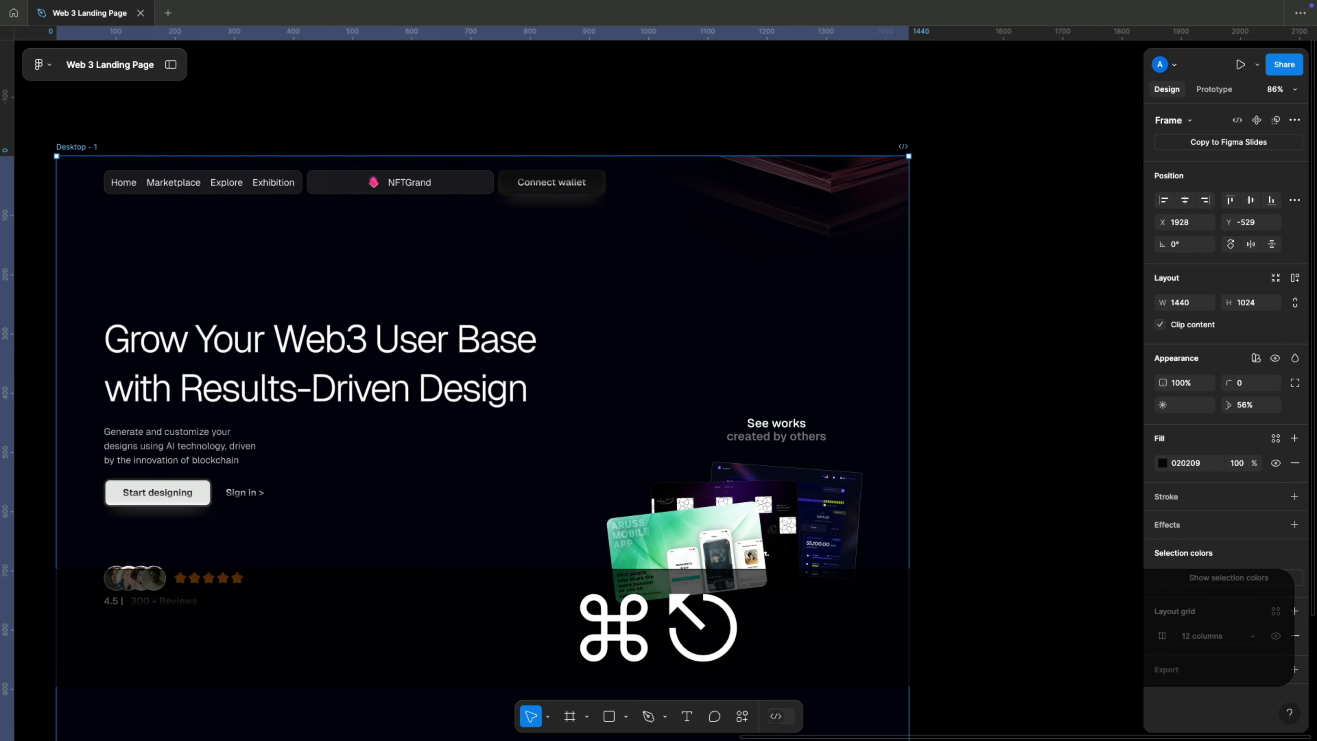
pyautogui.press('v')
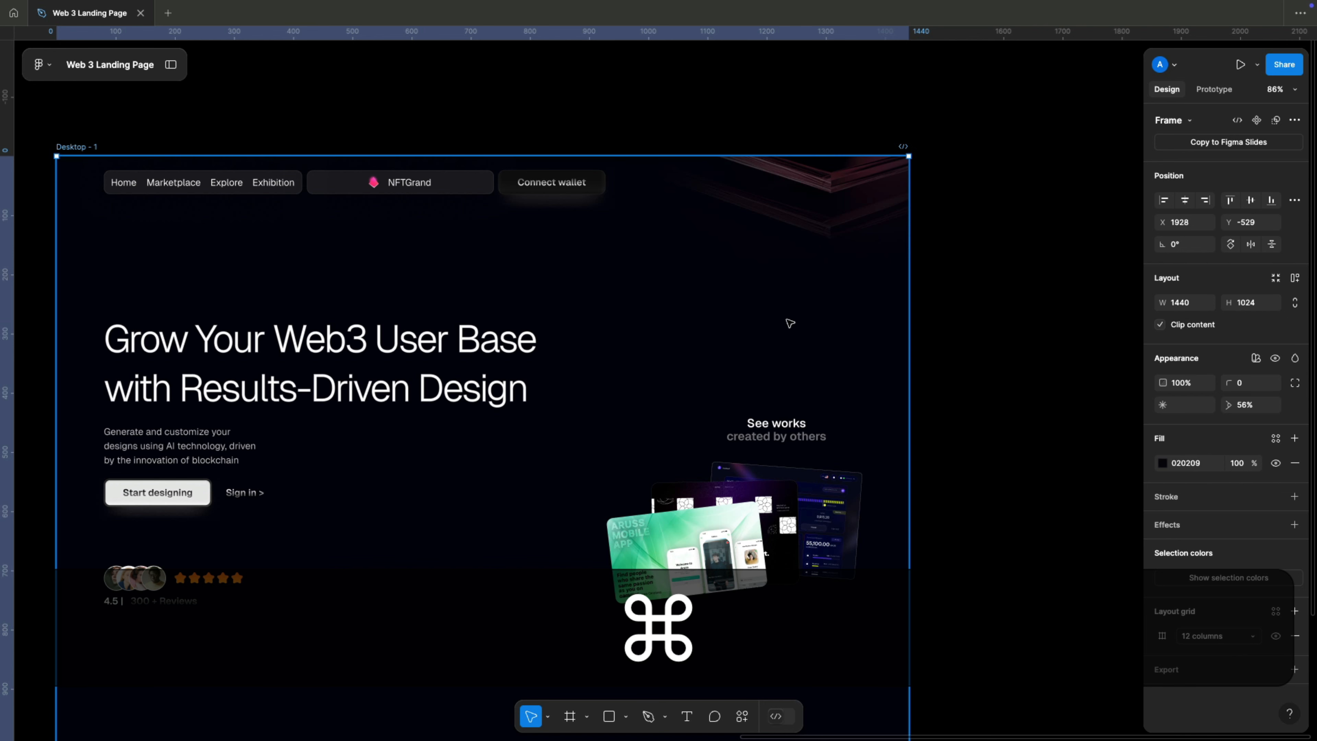
pyautogui.write('Powered by data. Built for conversion. Scaled for growth.')
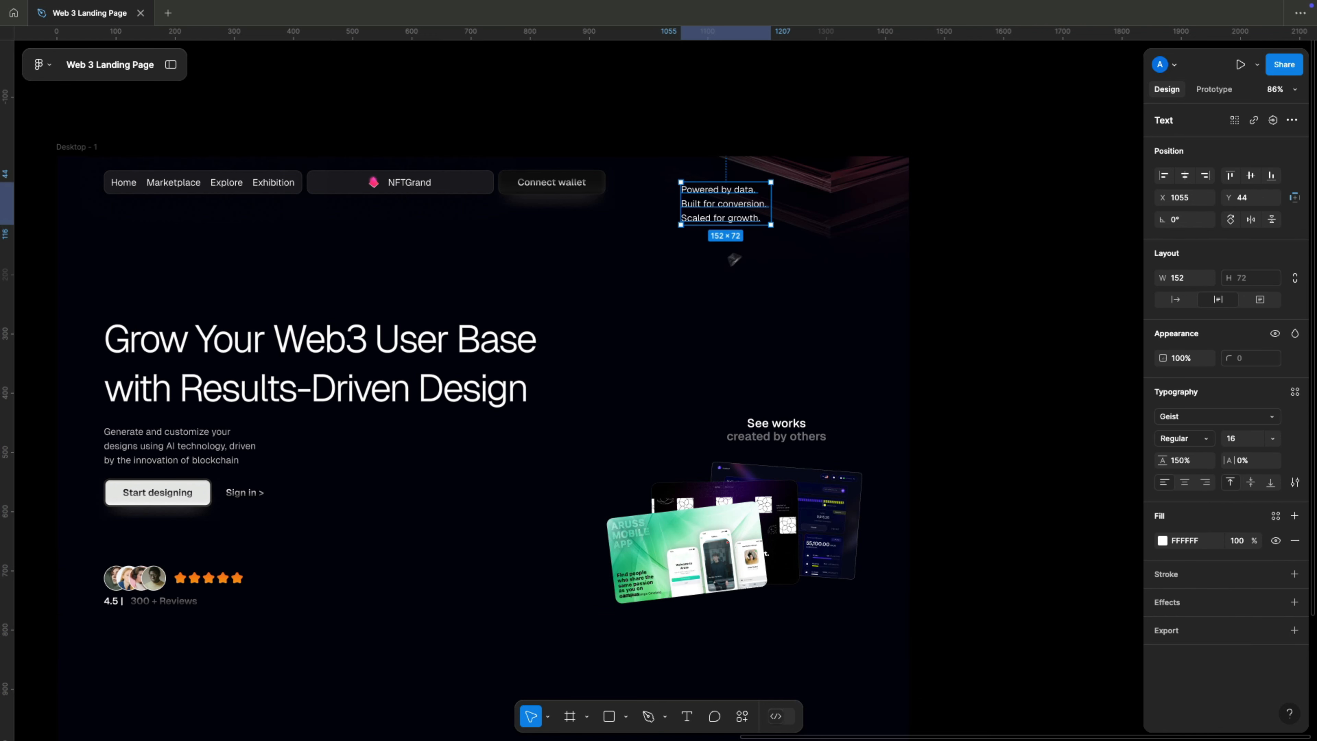
pyautogui.press('super+backslash')
pyautogui.press('super+backslash')
pyautogui.moveTo(698, 206)
pyautogui.mouseDown()
pyautogui.moveTo(700, 222)
pyautogui.moveTo(701, 207)
pyautogui.mouseUp()
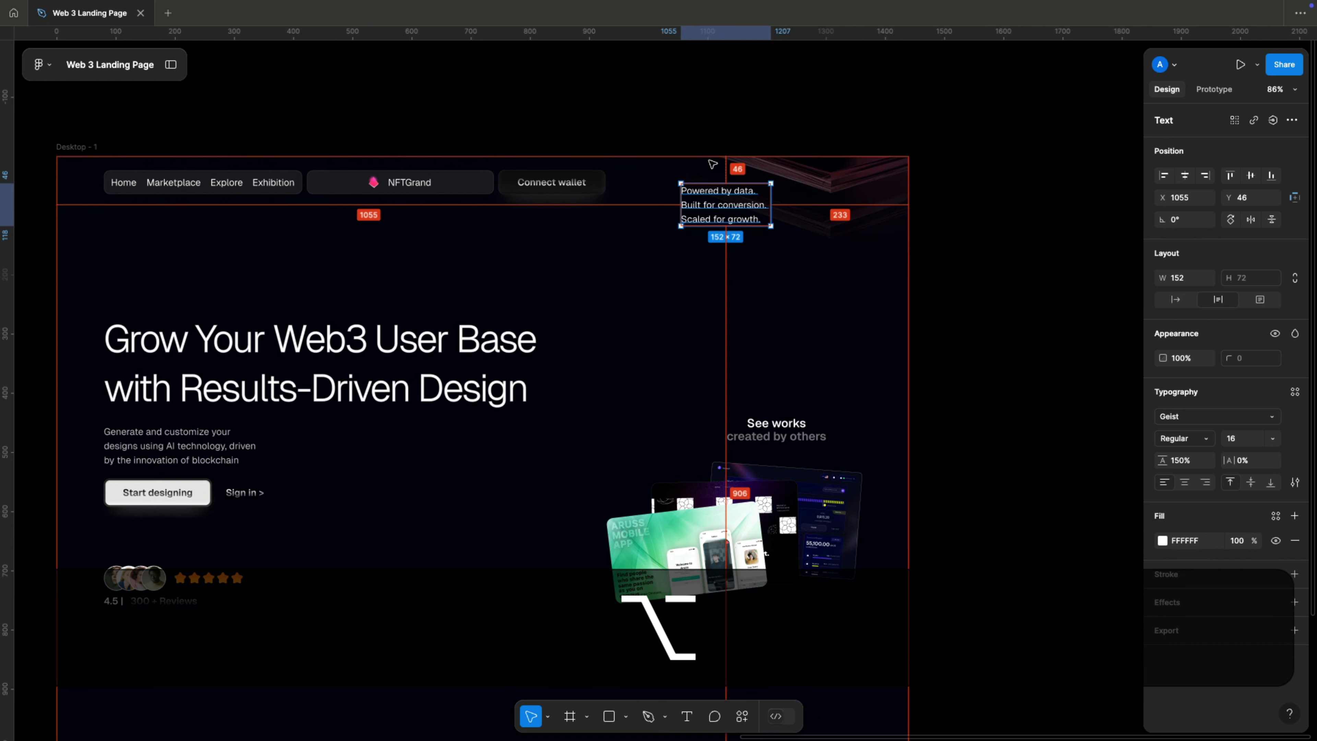
# Compare the top spacing of the tagline and navigation bar, and nudge the navigation bar downward.
pyautogui.click(519, 179)
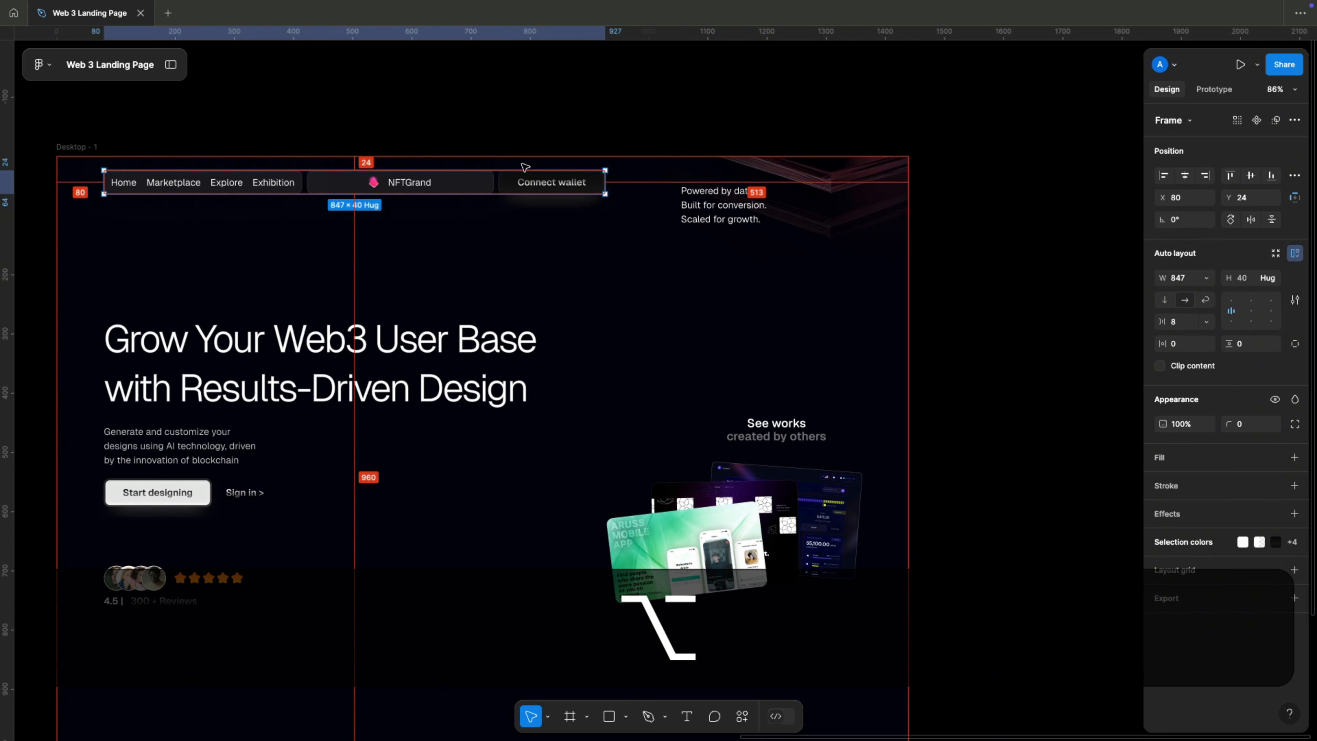
pyautogui.hotkey('shift', 'Down')
pyautogui.hotkey('shift', 'Down')
pyautogui.hotkey('shift', 'Down')
pyautogui.hotkey('shift', 'Down')
pyautogui.hotkey('shift', 'Up')
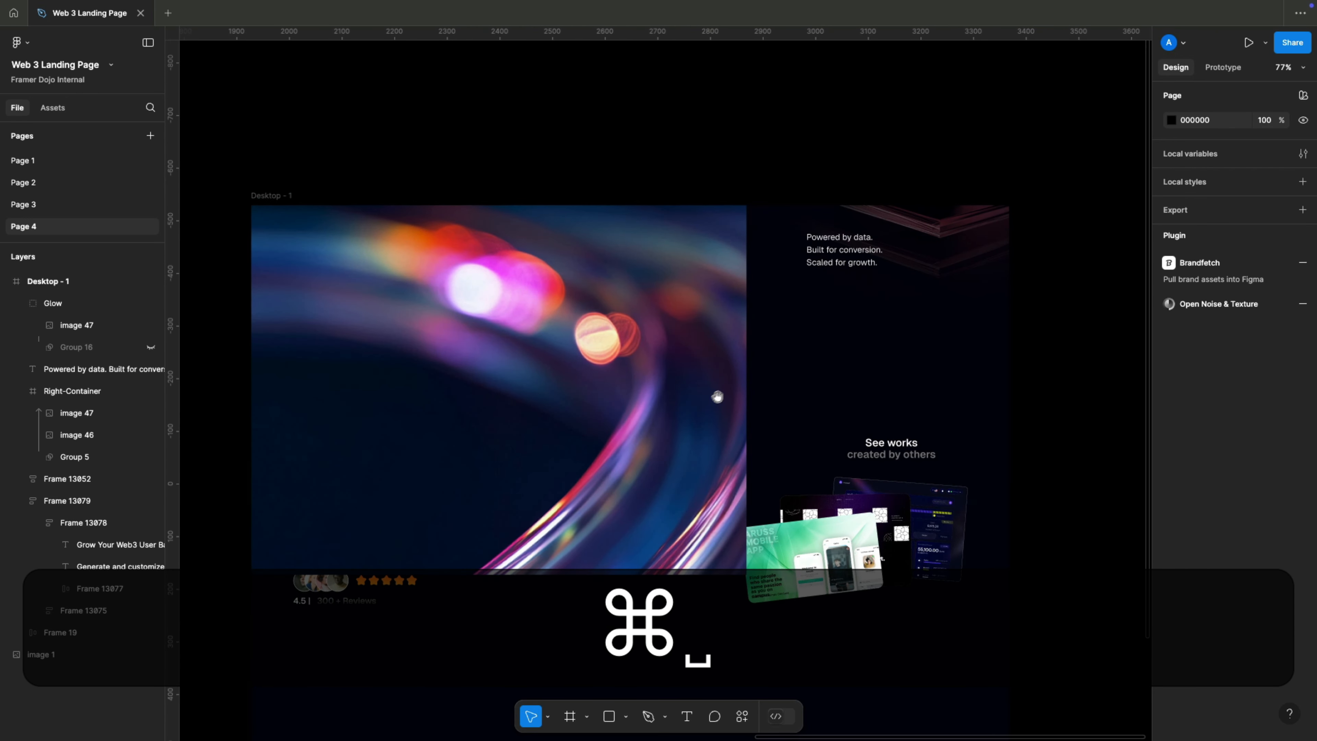
pyautogui.moveTo(715, 398); pyautogui.dragTo(814, 379)
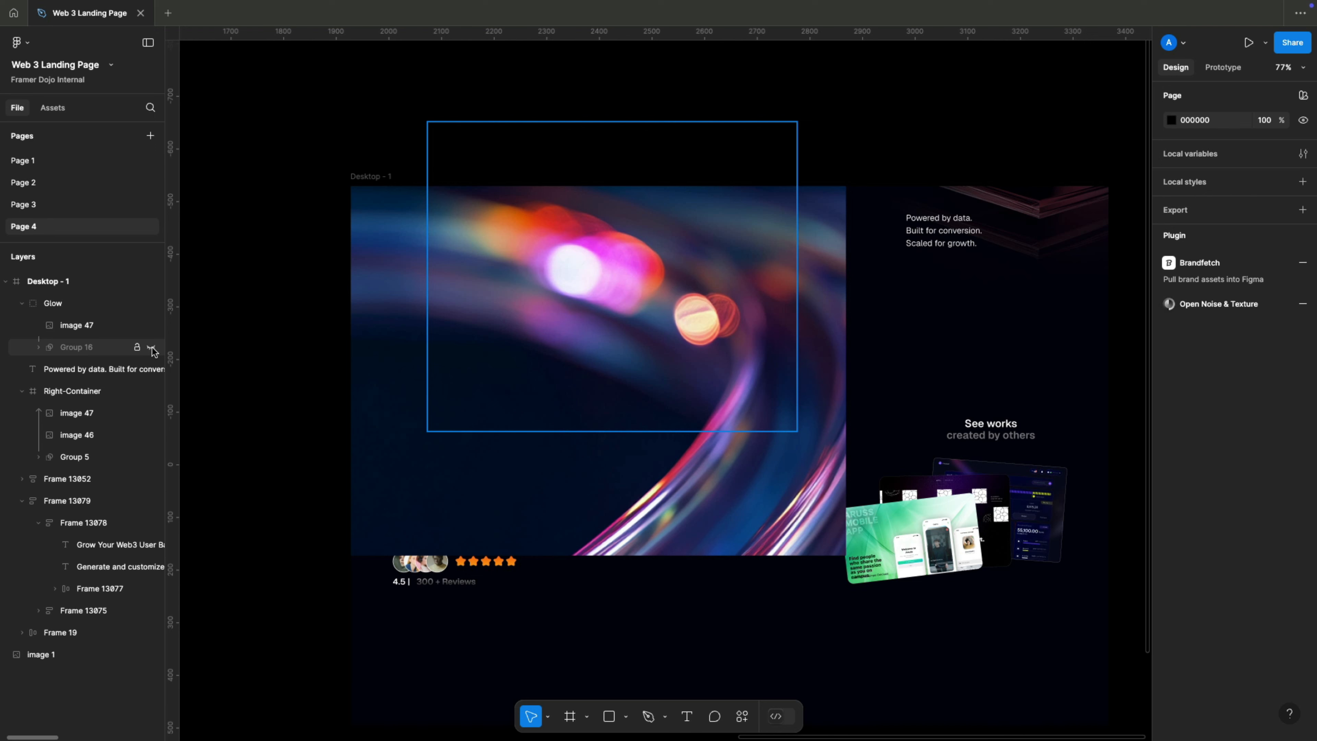
# Show the Glow layer's Group 16 mask over image 47 and move its Ellipse 62 up to Y -145.
pyautogui.click(152, 348)
pyautogui.keyDown('super'); pyautogui.click(79, 346); pyautogui.keyUp('super')
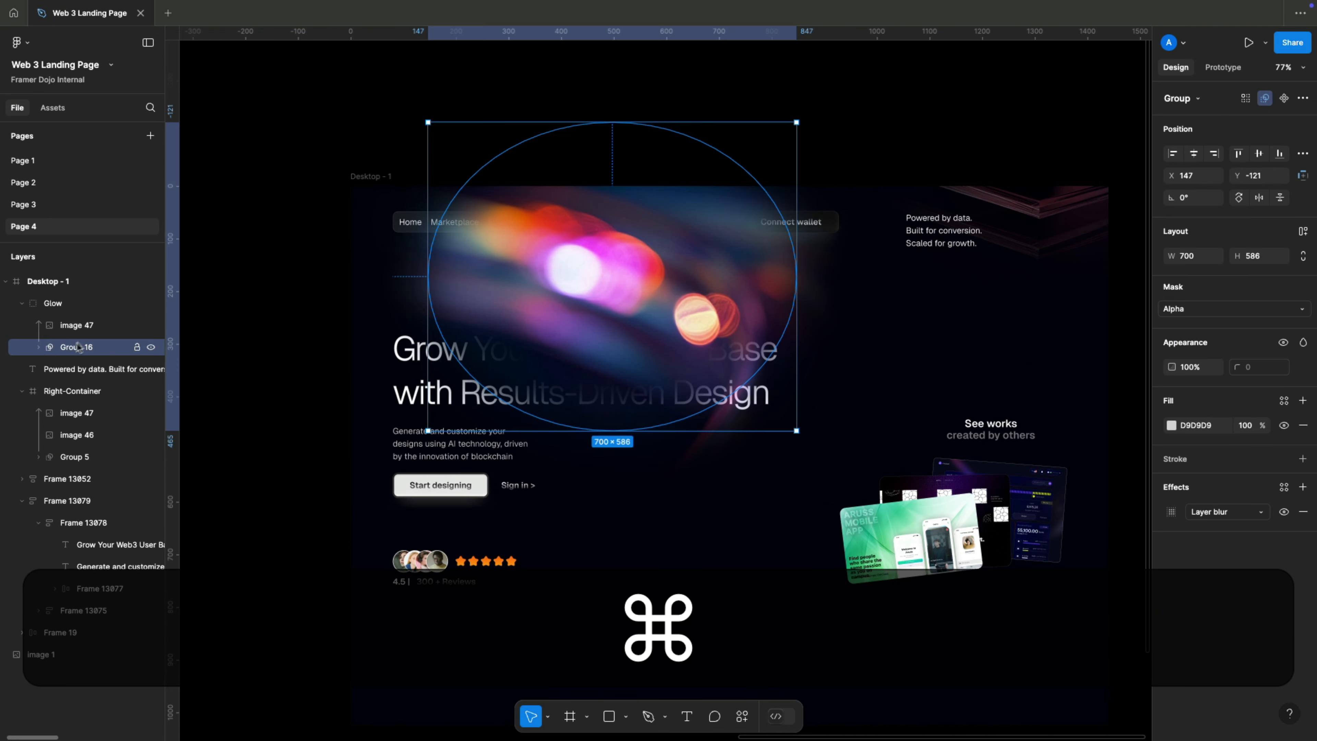
pyautogui.click(38, 347)
pyautogui.click(93, 368)
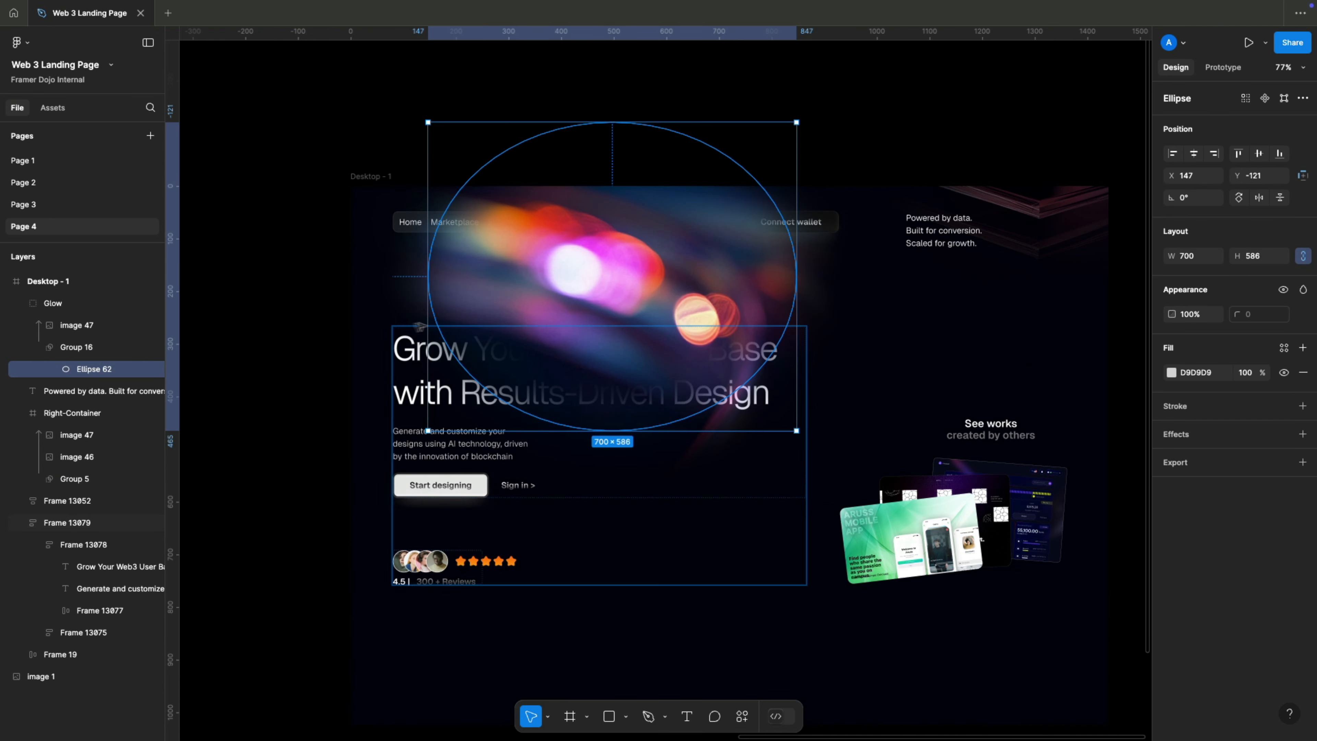
pyautogui.press('shift')
pyautogui.hotkey('shift', 'Up')
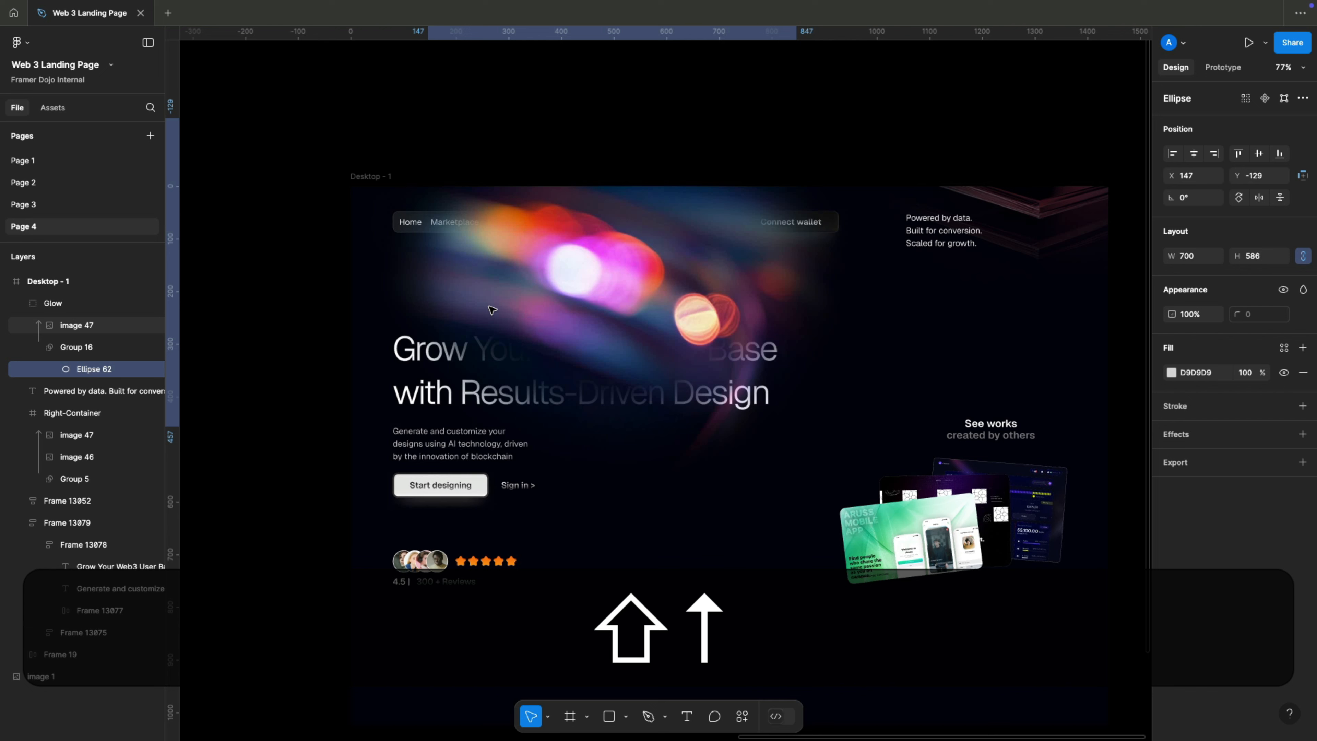
pyautogui.hotkey('shift', 'Up')
pyautogui.hotkey('shift', 'Right')
pyautogui.hotkey('shift', 'Up')
pyautogui.hotkey('shift', 'Left')
# Minimize the interface and send the masked glow group behind the navigation bar and headline.
pyautogui.click(370, 177)
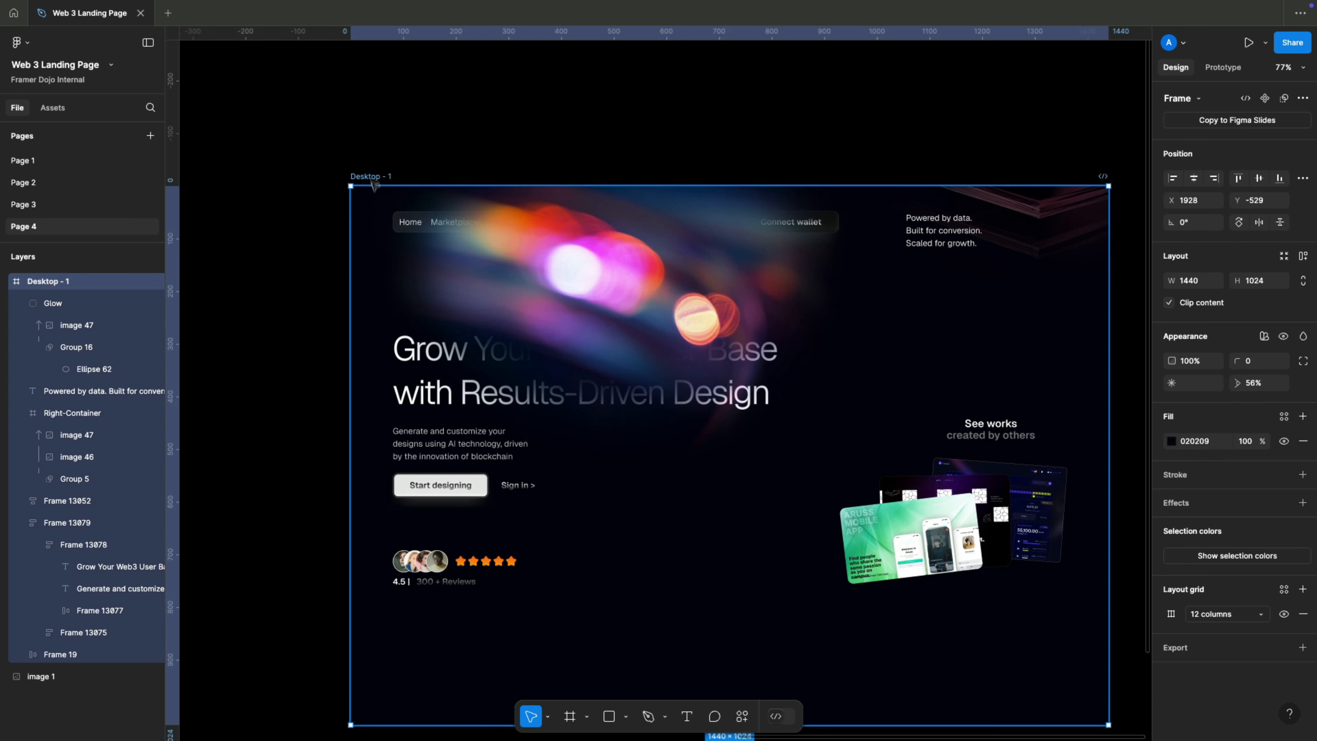
pyautogui.click(148, 46)
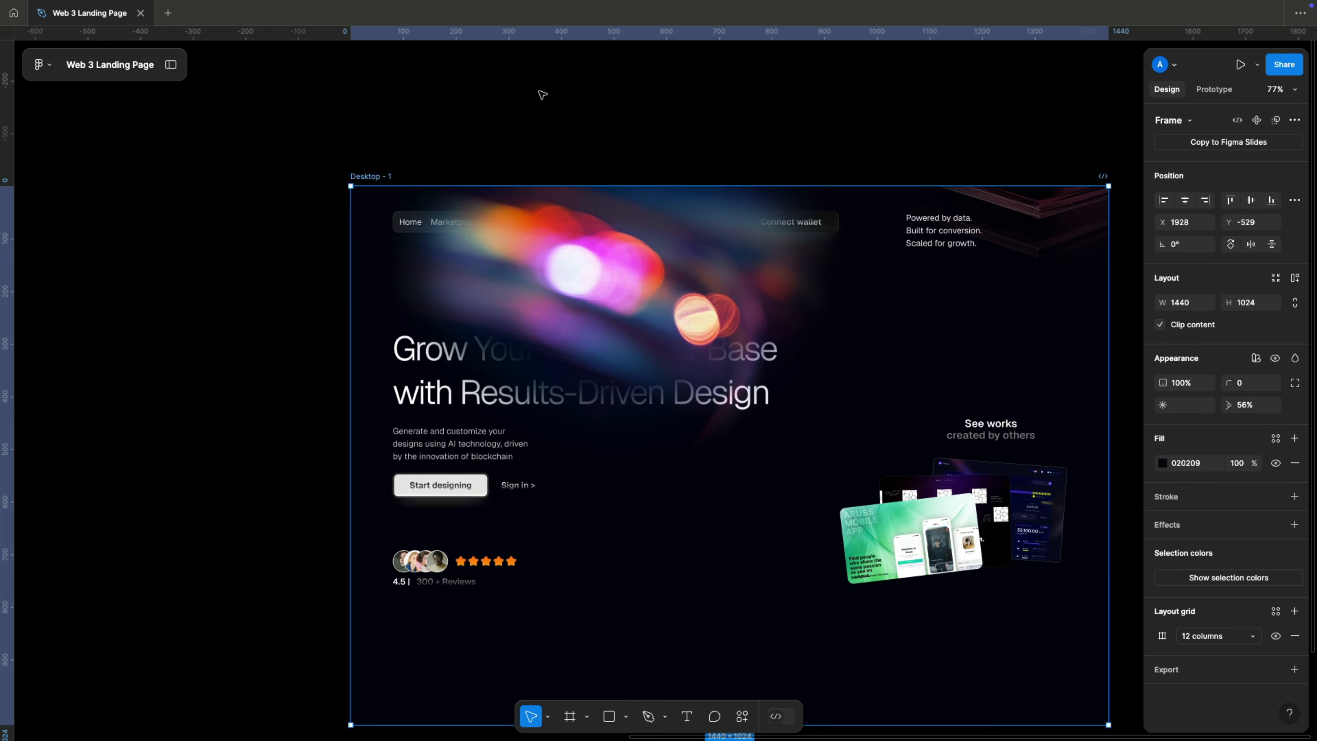
pyautogui.moveTo(662, 146); pyautogui.dragTo(567, 88)
pyautogui.click(510, 235)
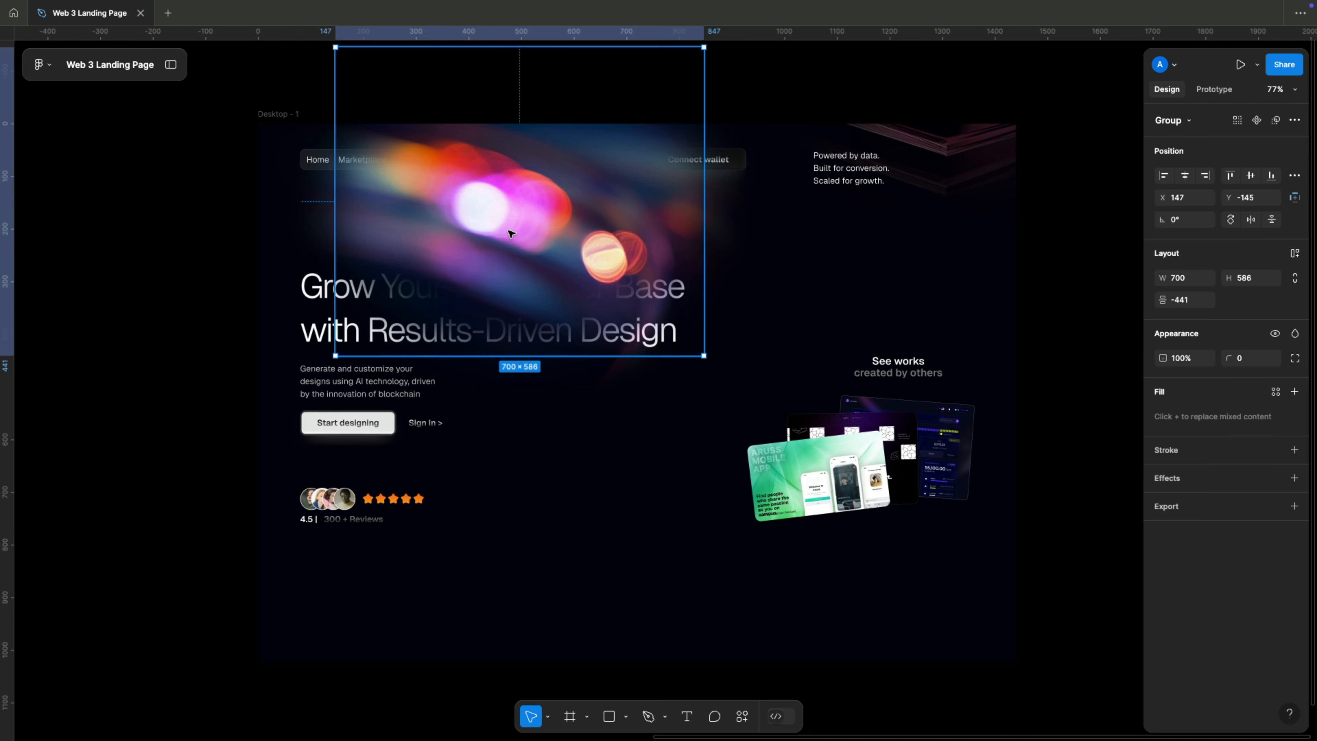
pyautogui.rightClick(512, 231)
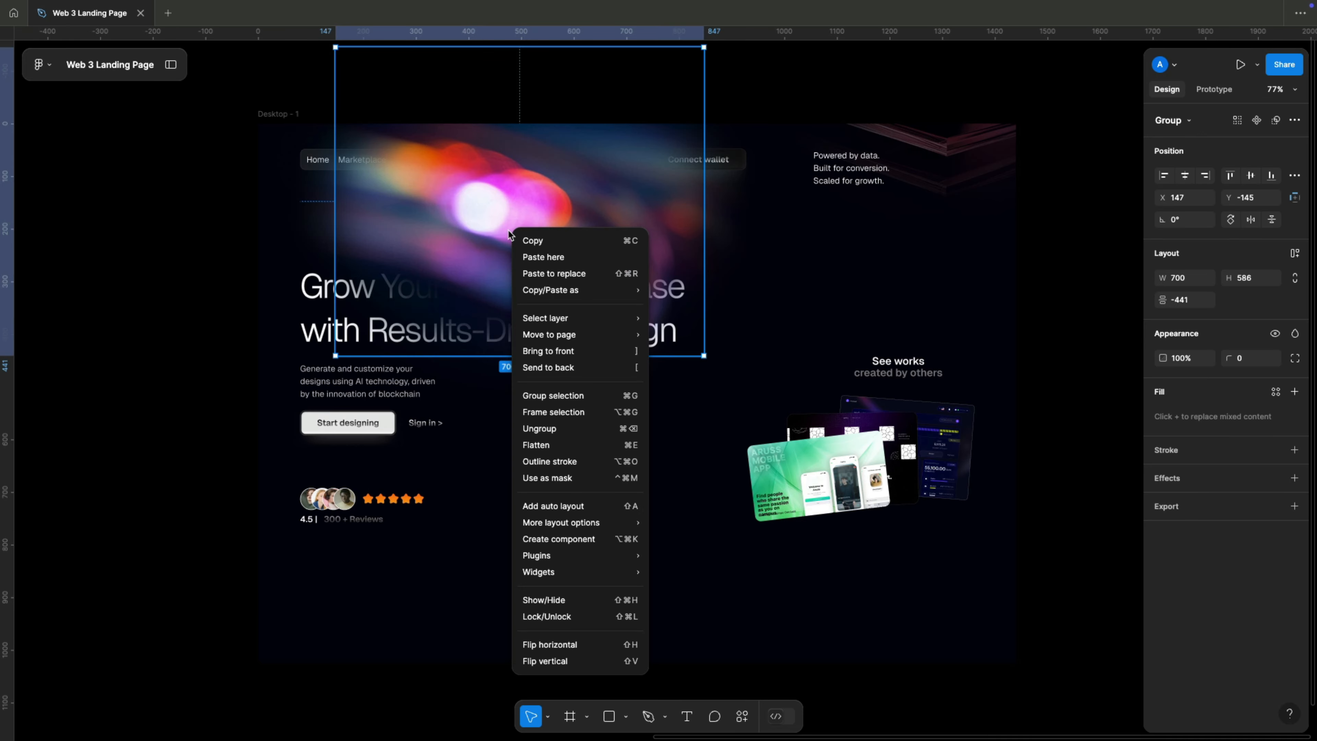
pyautogui.click(596, 368)
pyautogui.click(200, 356)
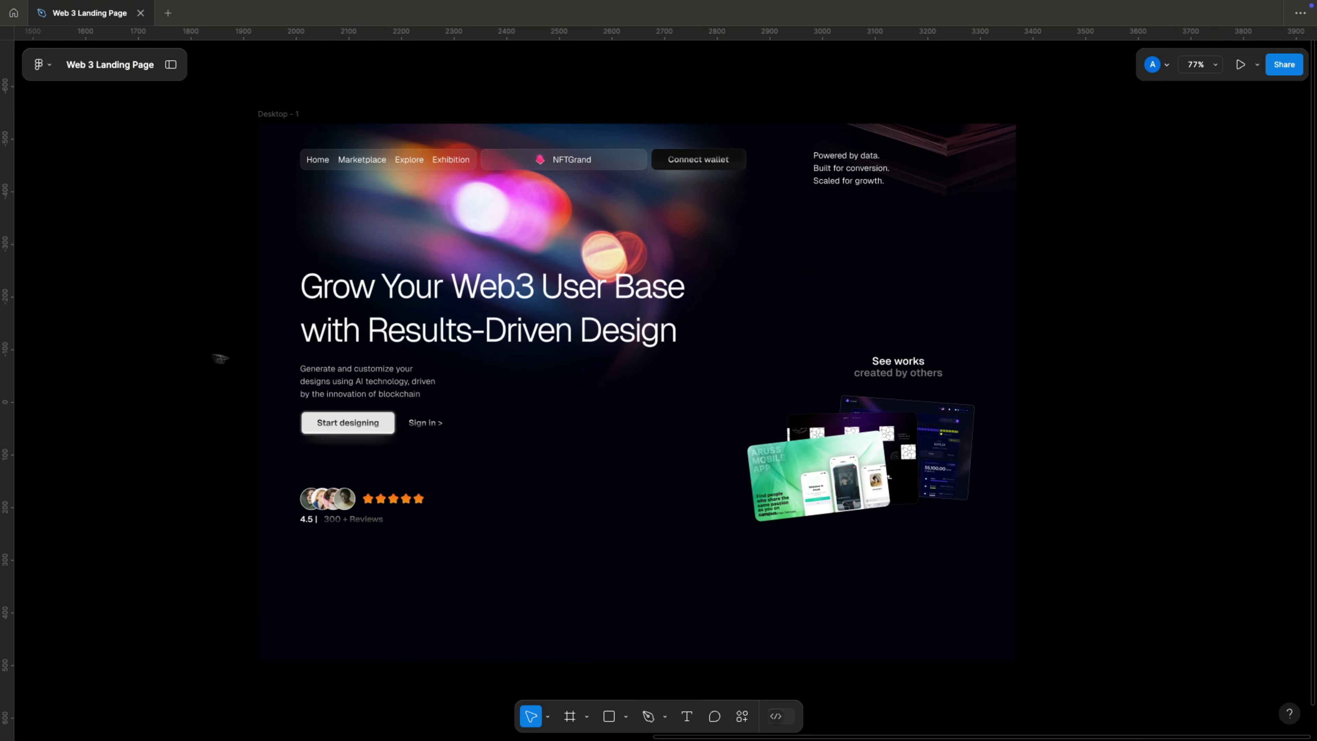
# Paste the 747 px horizontal divider line above the "See works" heading and position it at Y 397.
pyautogui.scroll(-1, 230, 362)
pyautogui.press('super+v')
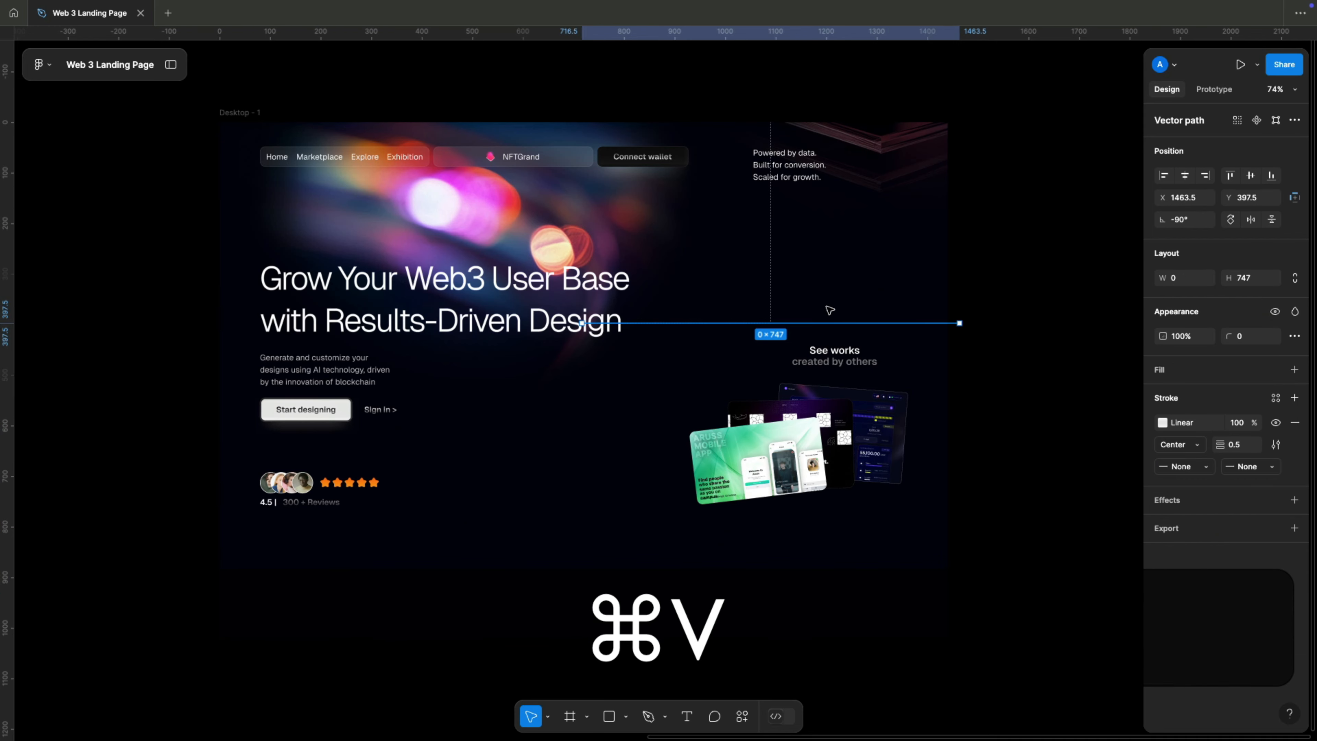
pyautogui.press('Up')
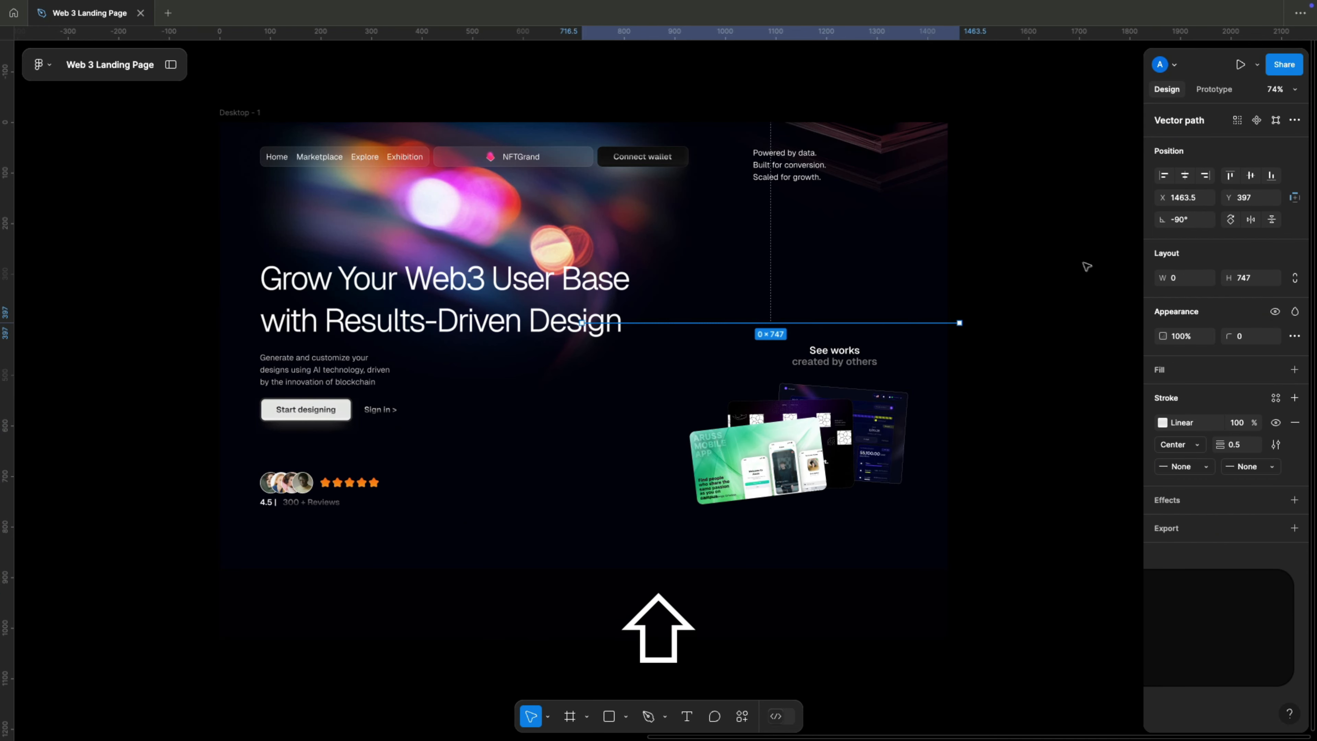
# With the layout grid shown, place a 747 px vertical divider line at X 1034.5 beside the tagline and align it to the frame's top.
pyautogui.press('super+shift+g')
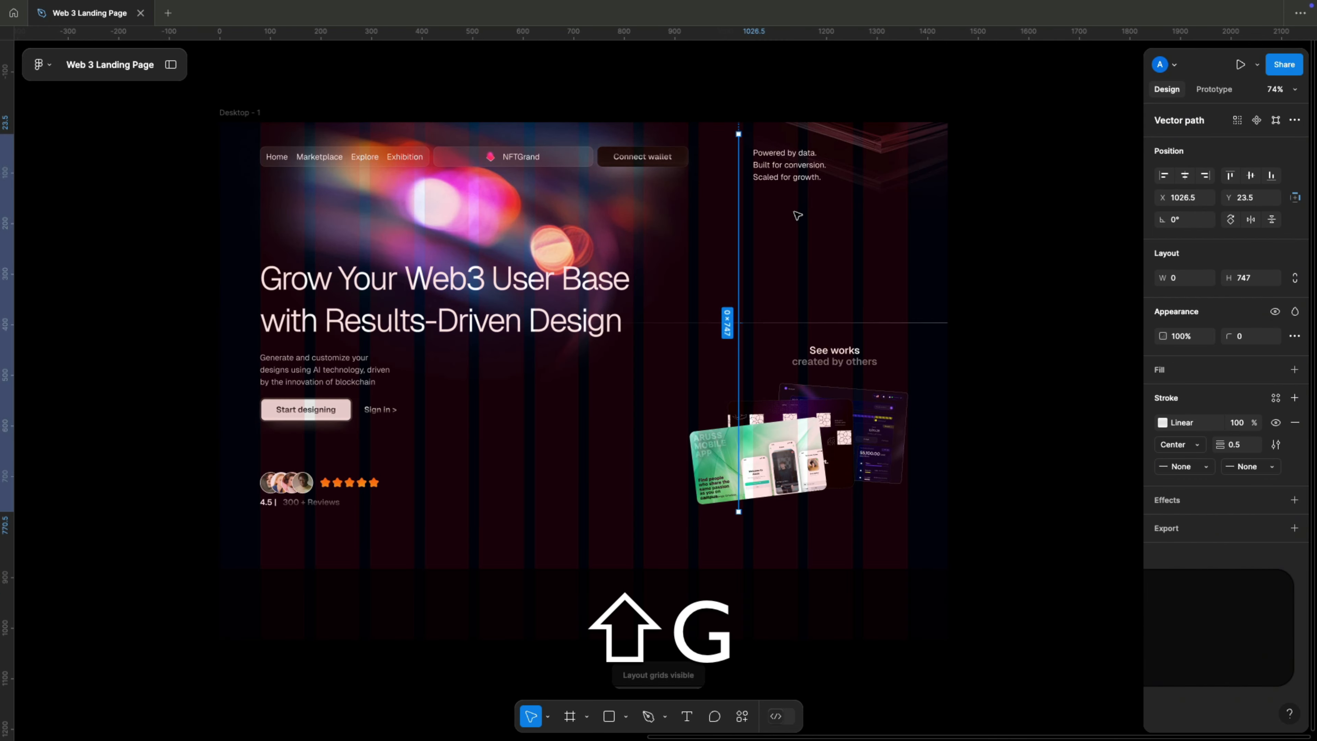
pyautogui.scroll(5, 754, 162)
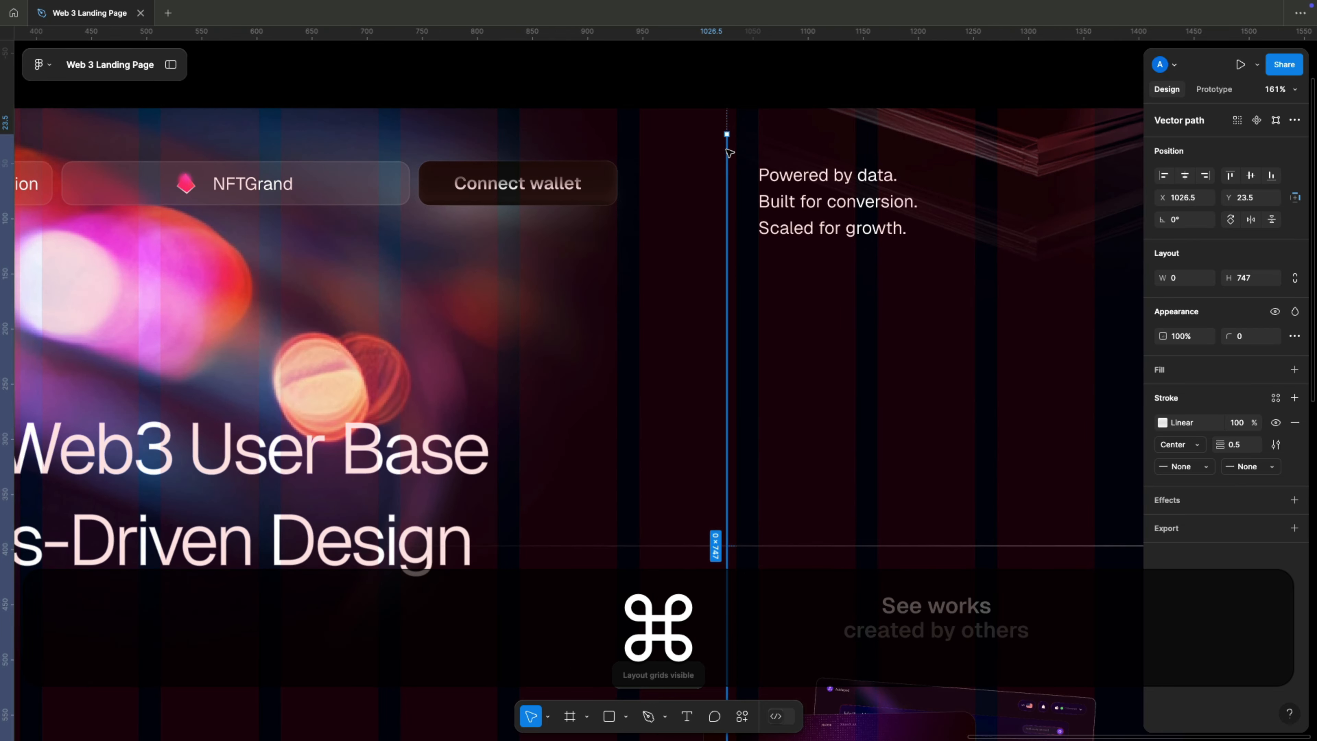
pyautogui.hotkey('shift', 'Right')
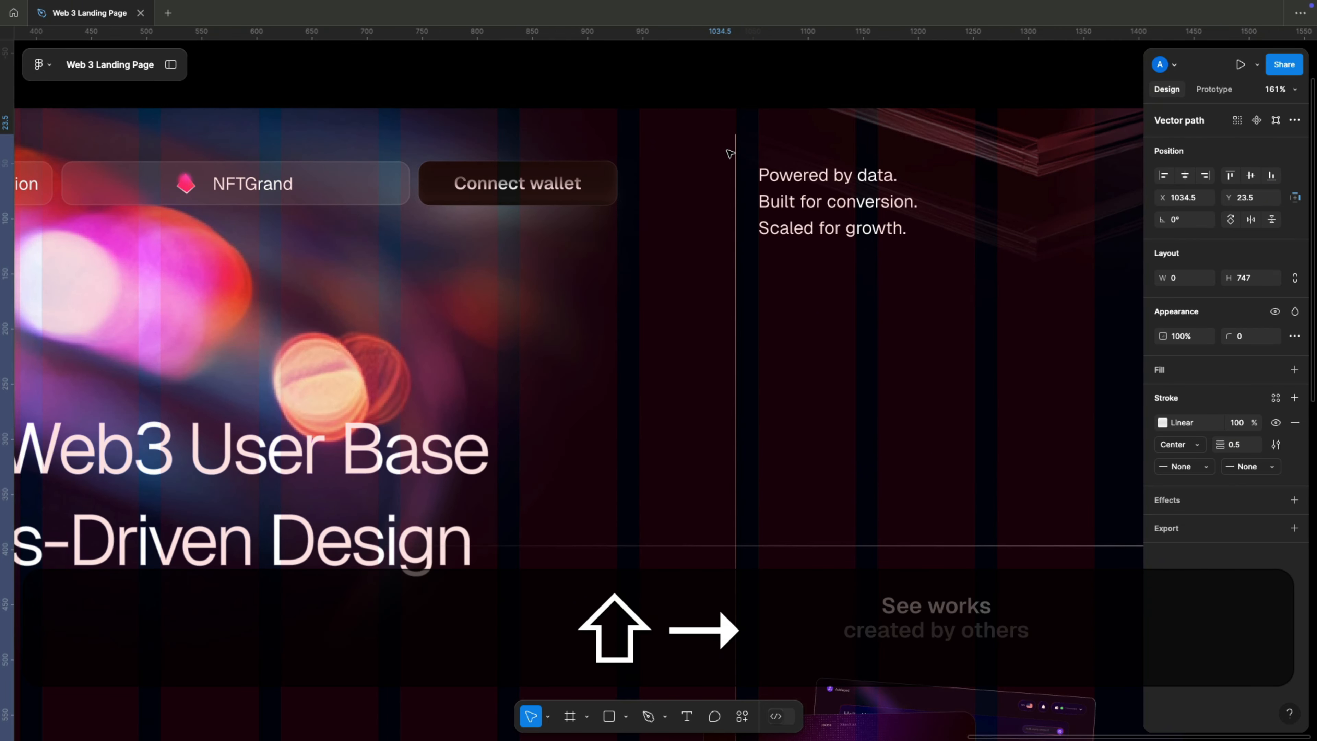
pyautogui.click(1236, 176)
pyautogui.scroll(-8, 674, 249)
# Duplicate the upper-right decoration into the page's lower-left corner at X 416.4, Y 617, rotated to -159.49°, and hide the layout grid.
pyautogui.click(851, 352)
pyautogui.press('space')
pyautogui.moveTo(626, 349); pyautogui.dragTo(628, 315)
pyautogui.click(791, 173)
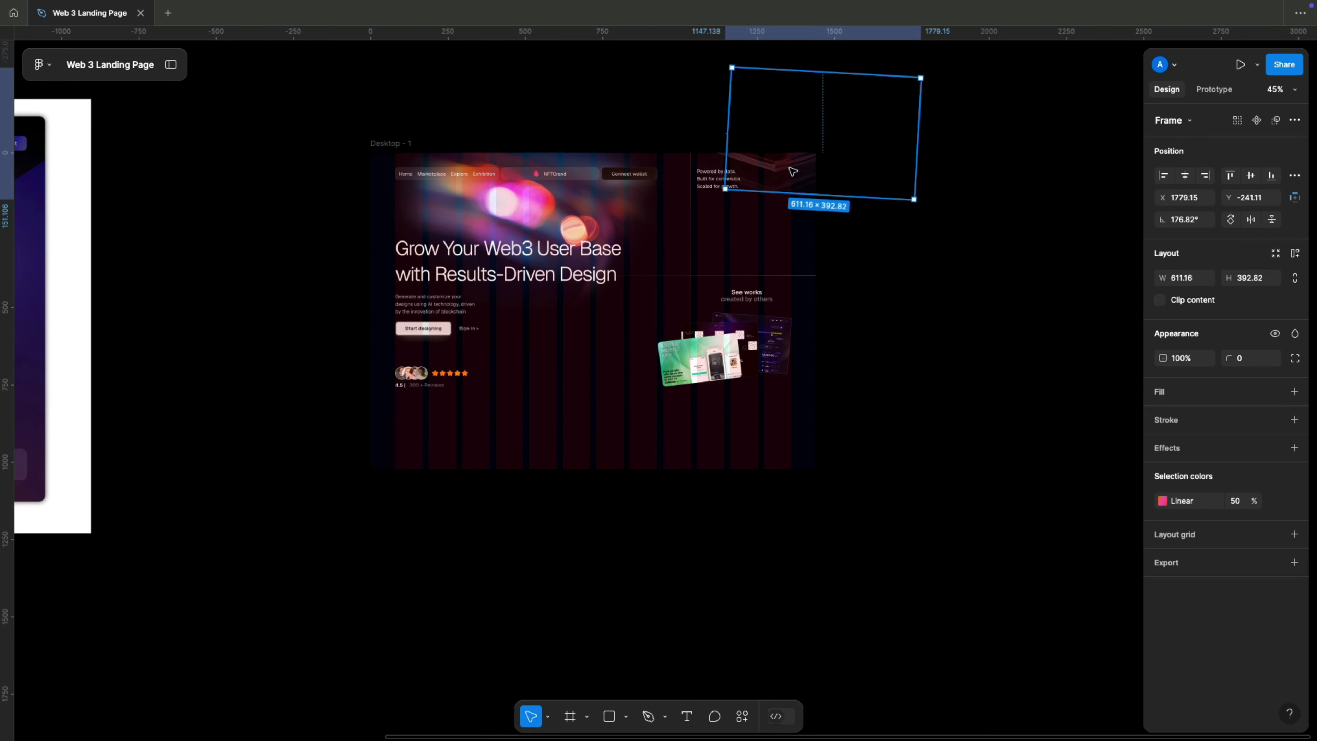
pyautogui.keyDown('alt'); pyautogui.moveTo(793, 169); pyautogui.dragTo(560, 359); pyautogui.keyUp('alt')
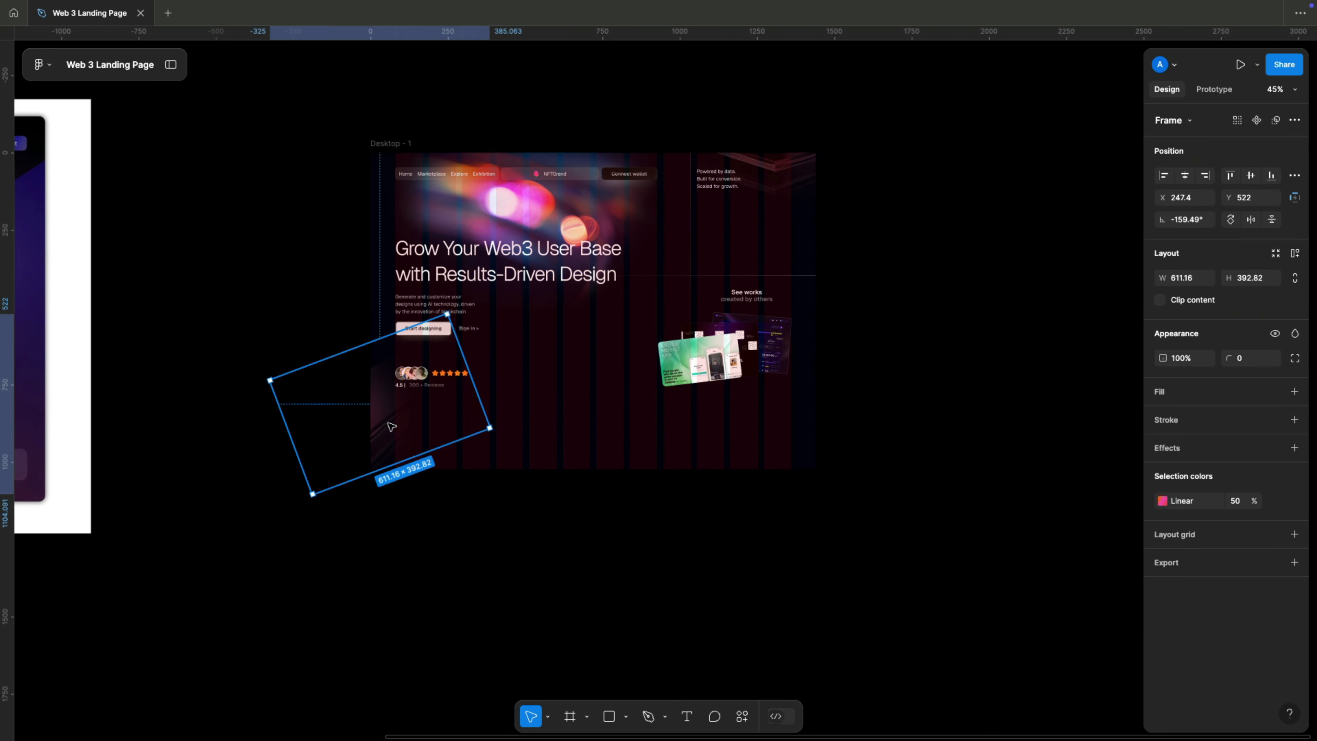
pyautogui.keyDown('shift'); pyautogui.moveTo(389, 423); pyautogui.dragTo(447, 444); pyautogui.keyUp('shift')
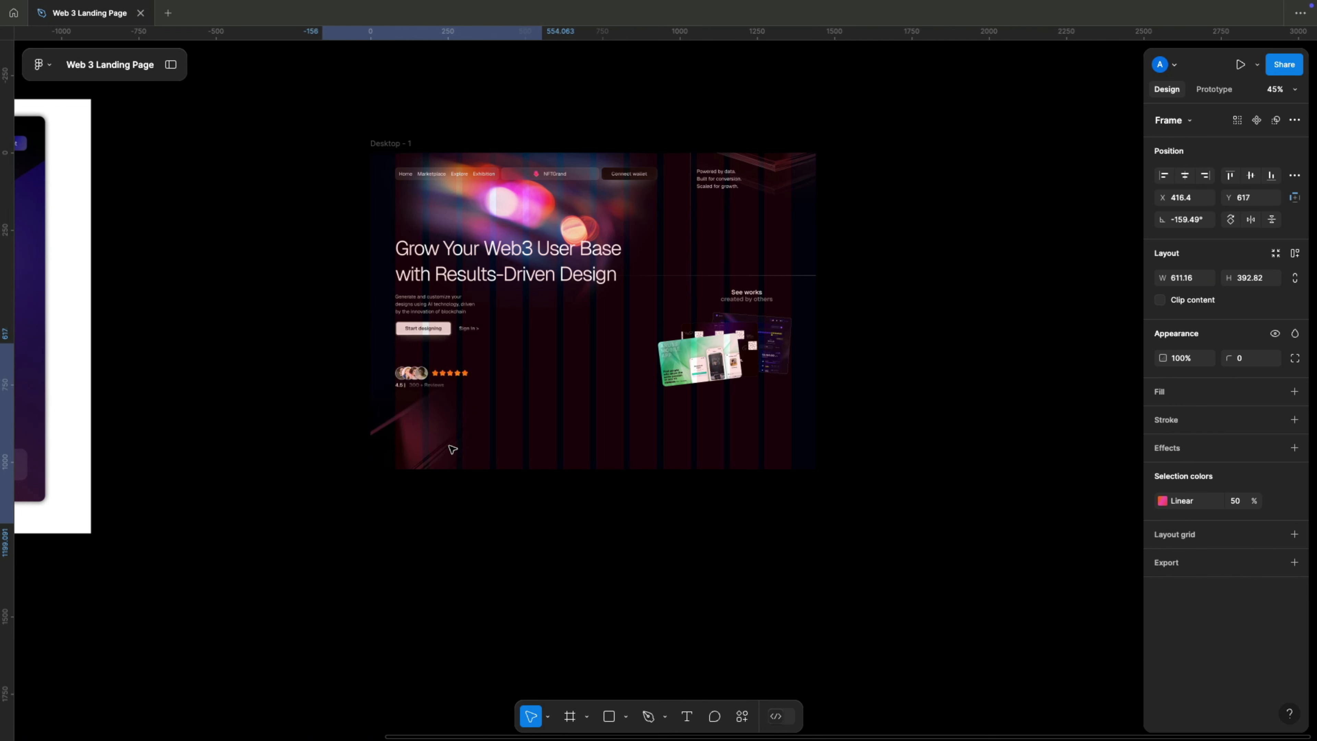
pyautogui.press('shift+super+g')
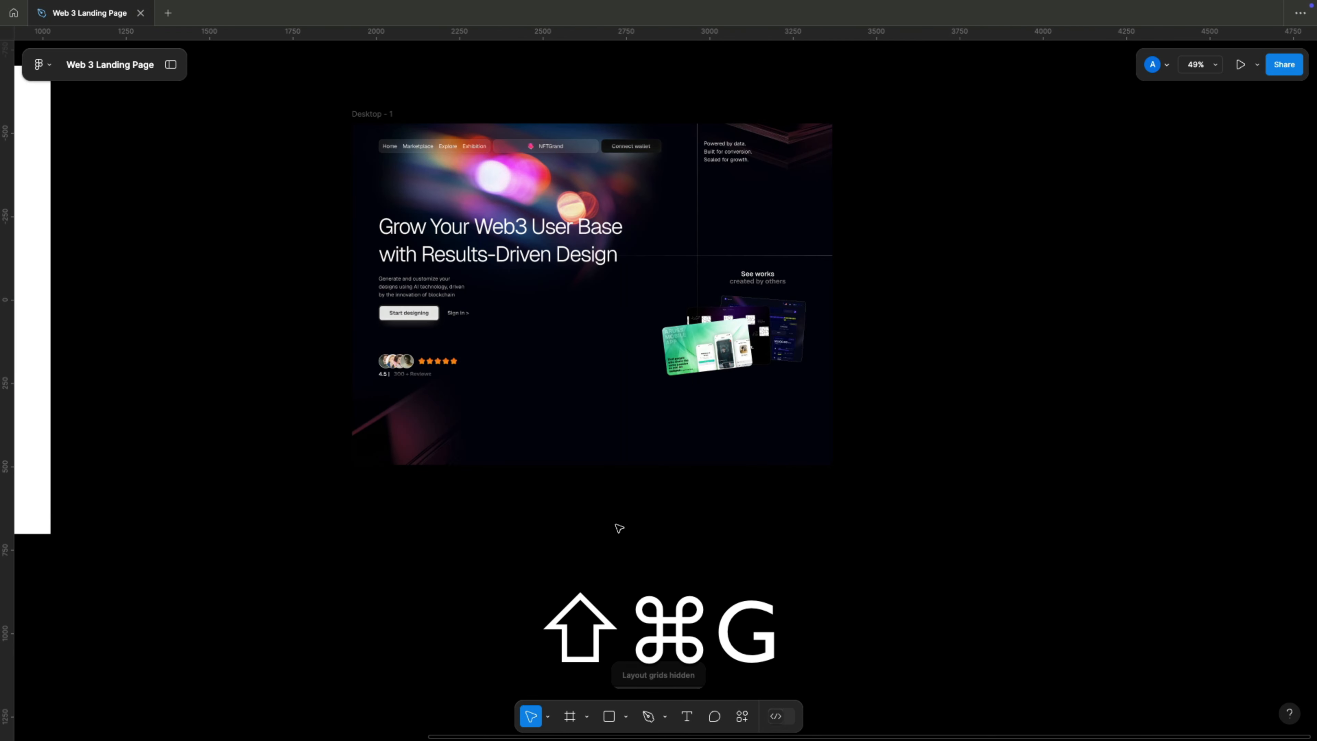
pyautogui.keyDown('super'); pyautogui.scroll(-2, 575, 520); pyautogui.keyUp('super')
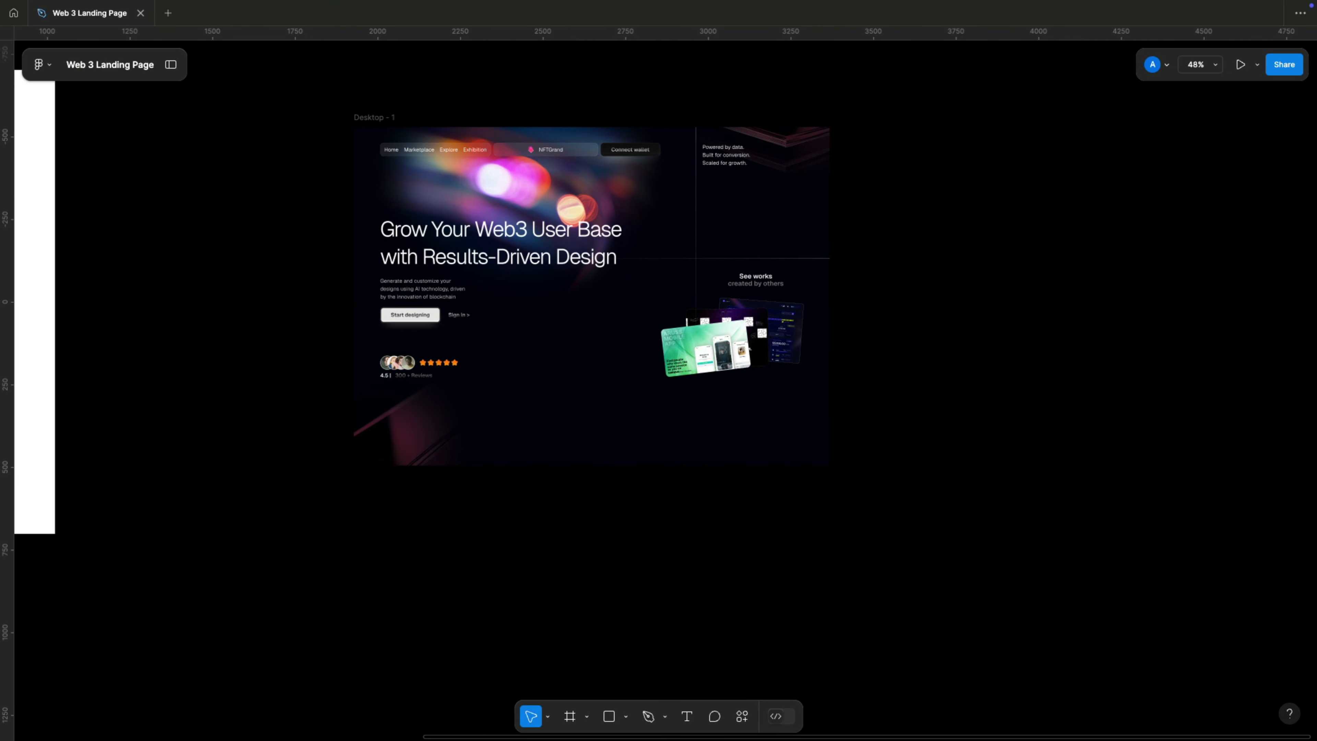
# Paste the Blockchain.com, BINANCE and coinbase logo row near the bottom of the desktop frame at Y 905 and center it horizontally.
pyautogui.press('super+c')
pyautogui.keyDown('super'); pyautogui.click(654, 432); pyautogui.keyUp('super')
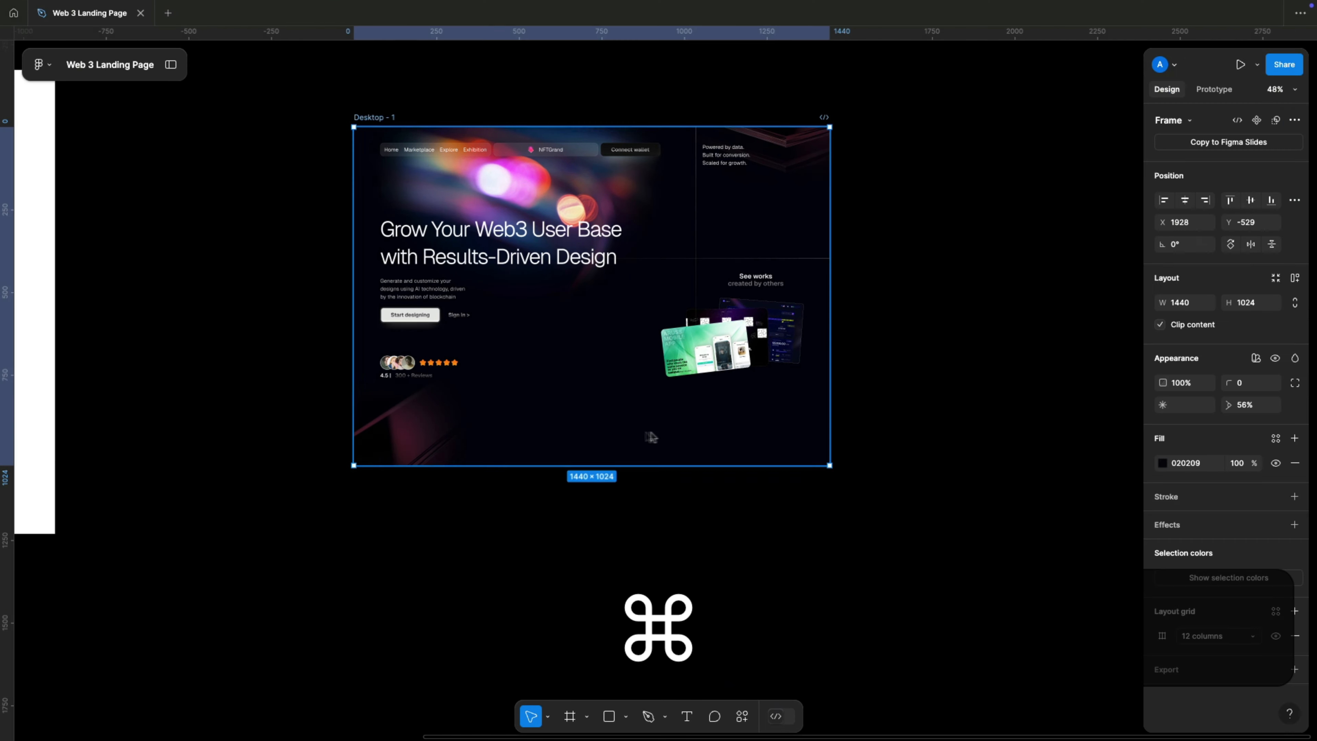
pyautogui.keyDown('super'); pyautogui.scroll(5, 574, 400); pyautogui.keyUp('super')
pyautogui.press('super+v')
pyautogui.press('super+v')
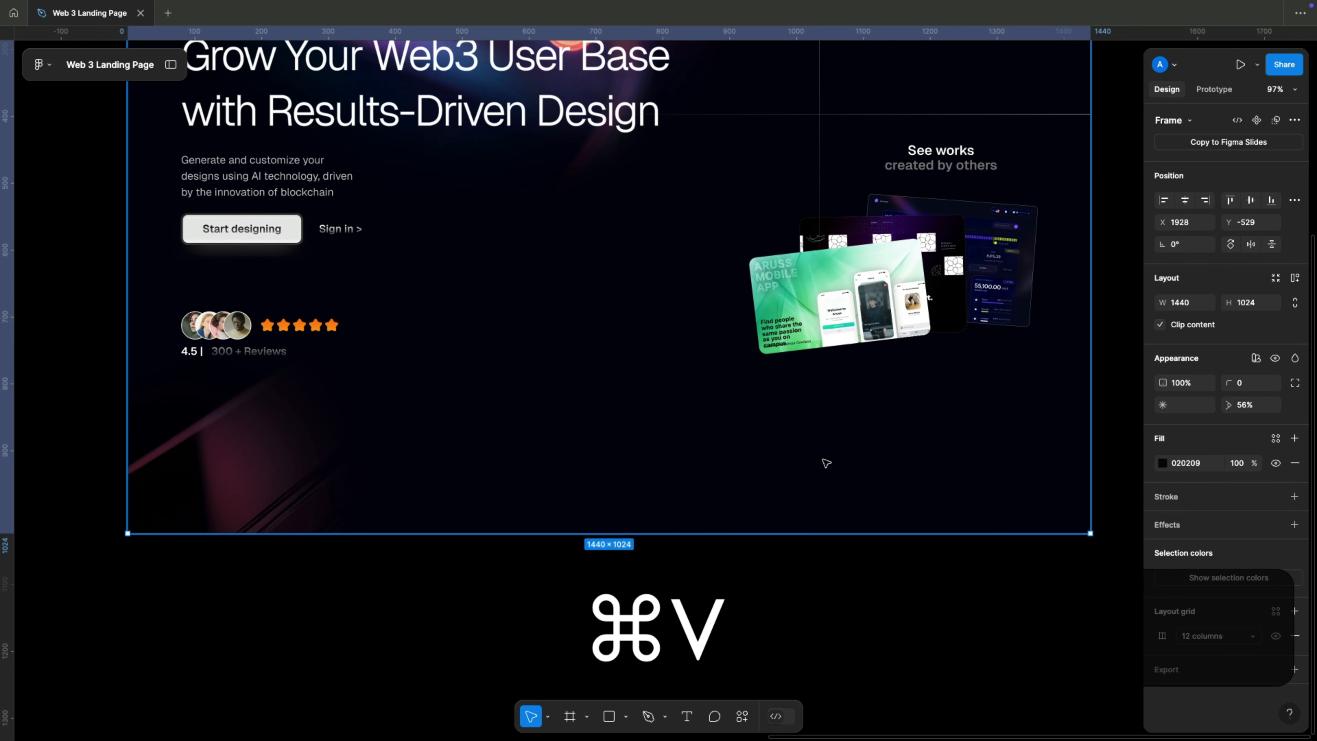
pyautogui.moveTo(788, 466); pyautogui.dragTo(819, 450)
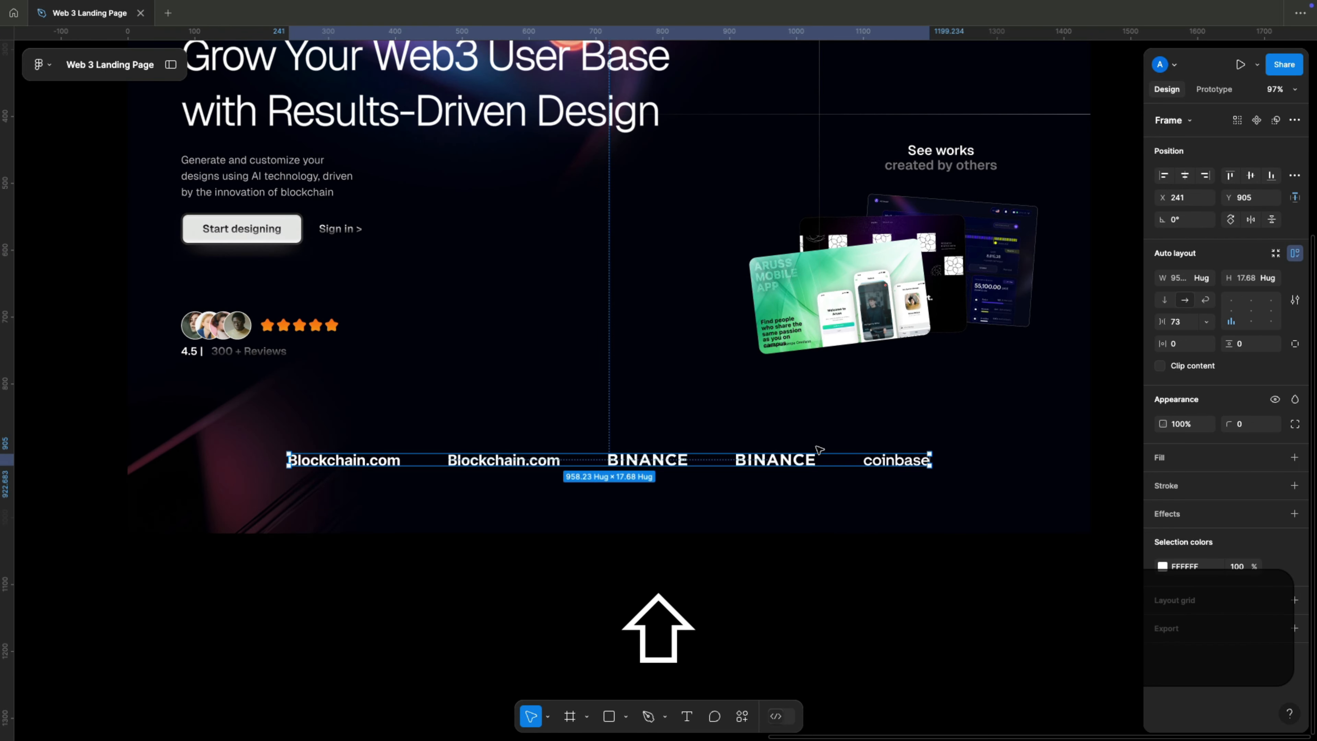
pyautogui.click(1185, 176)
pyautogui.click(794, 554)
# Review the whole hero layout on the desktop frame, from the navigation bar down to the logo row.
pyautogui.scroll(-5, 793, 554)
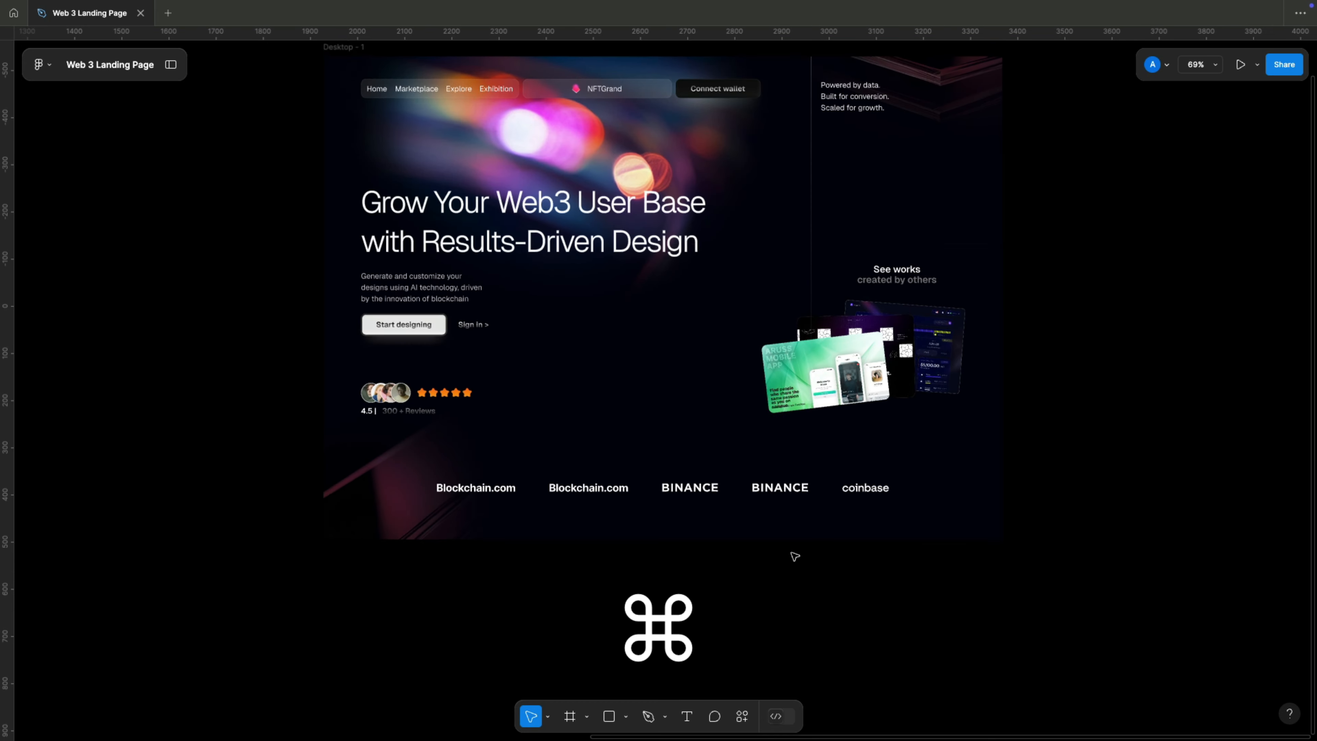
pyautogui.scroll(-1, 793, 556)
pyautogui.moveTo(723, 519); pyautogui.dragTo(708, 544)
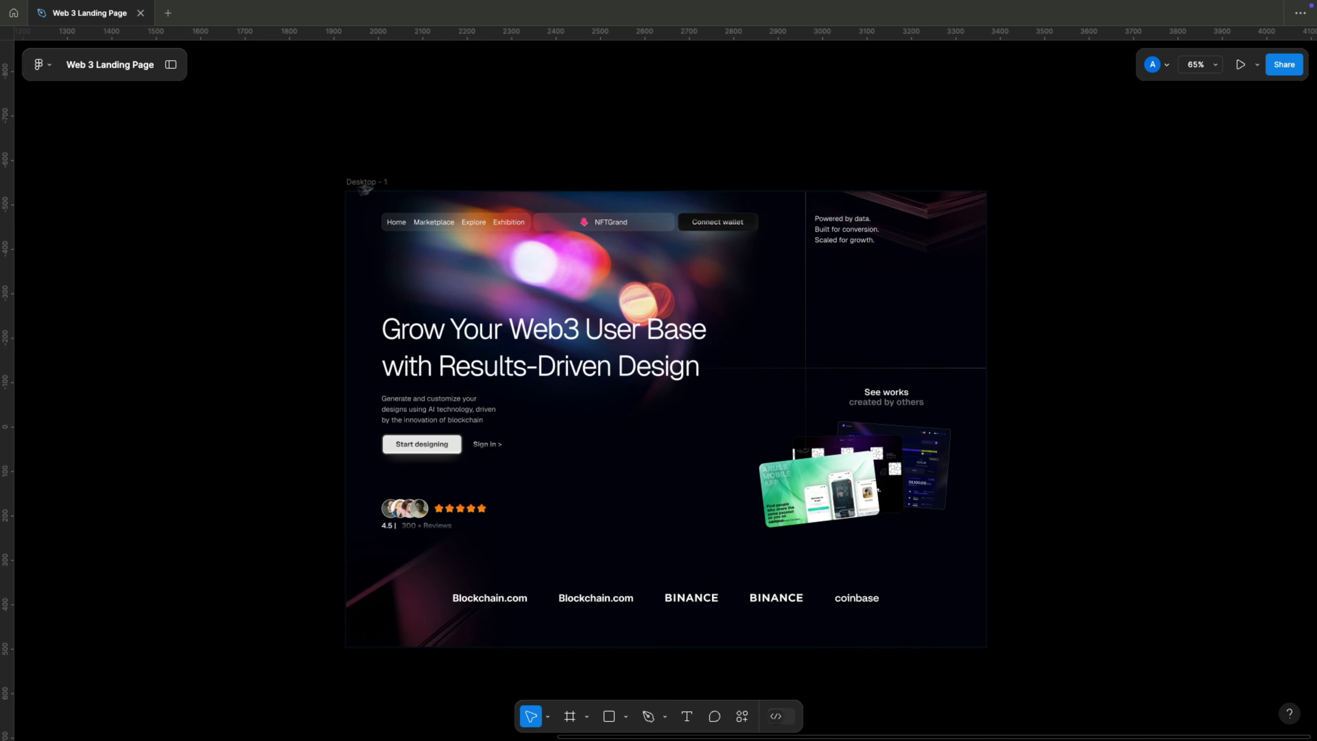
pyautogui.click(374, 181)
pyautogui.keyDown('ctrl'); pyautogui.scroll(2, 396, 181); pyautogui.keyUp('ctrl')
pyautogui.scroll(2, 396, 181)
pyautogui.moveTo(449, 264); pyautogui.dragTo(353, 129)
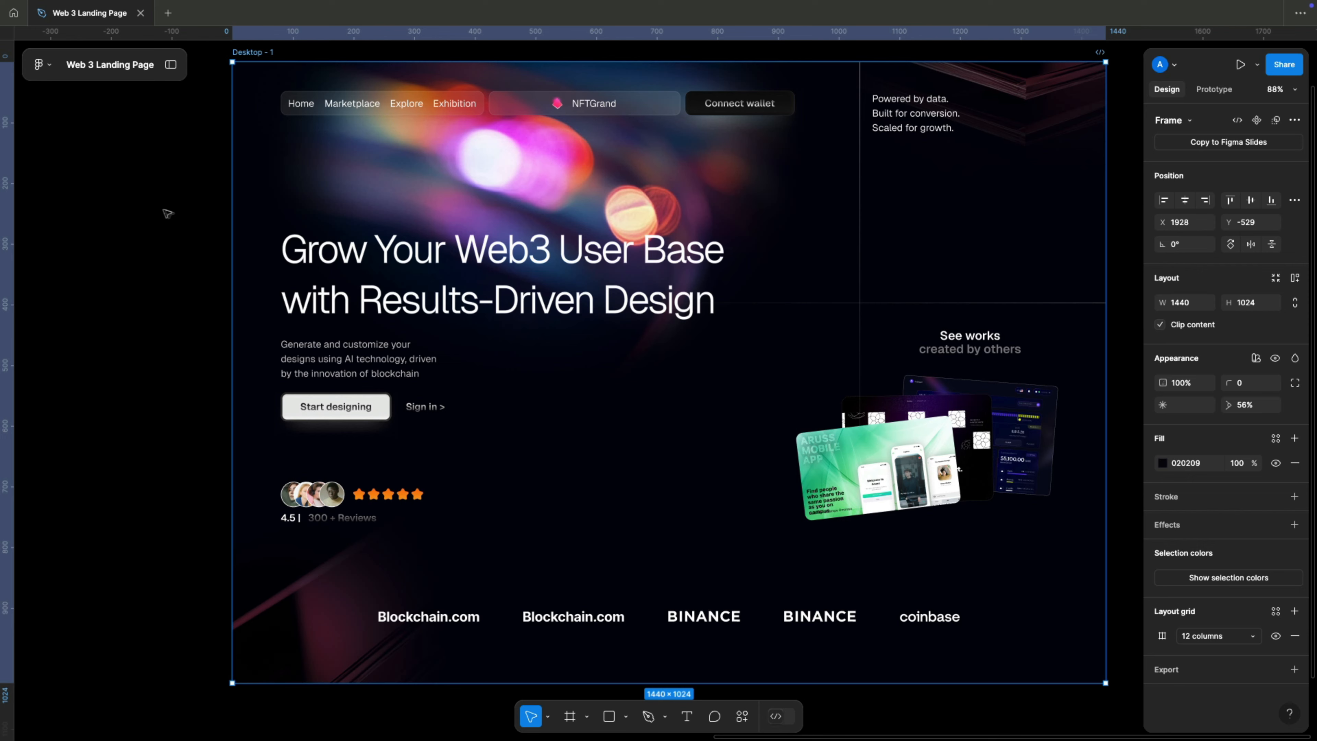
pyautogui.click(176, 215)
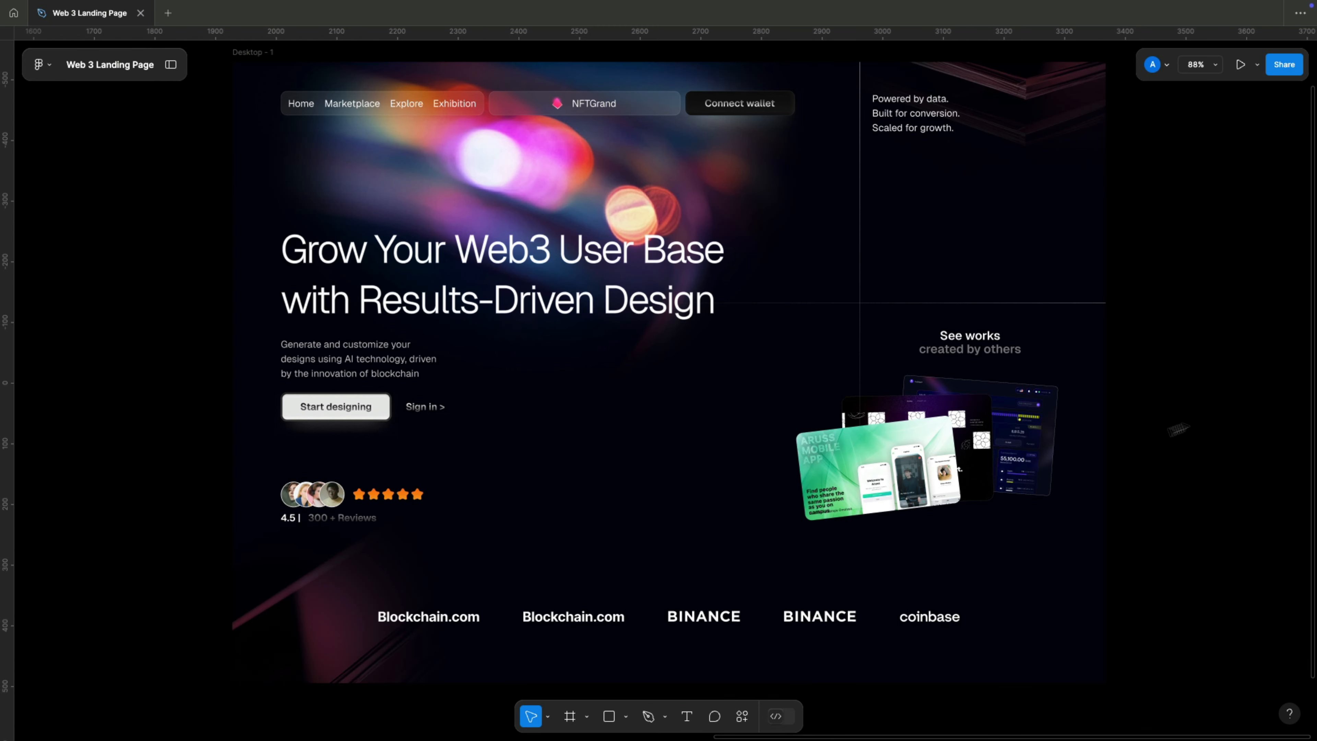
pyautogui.press('super')
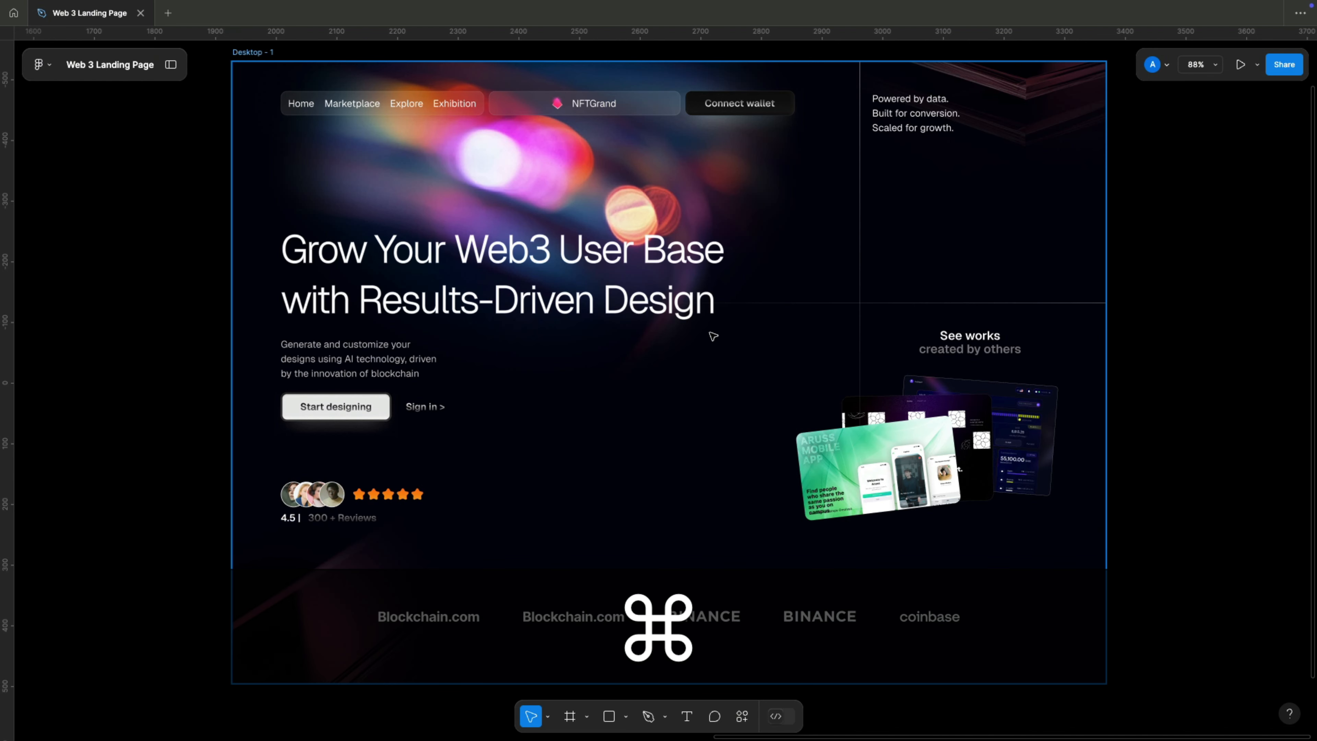
pyautogui.press('super+shift+5')
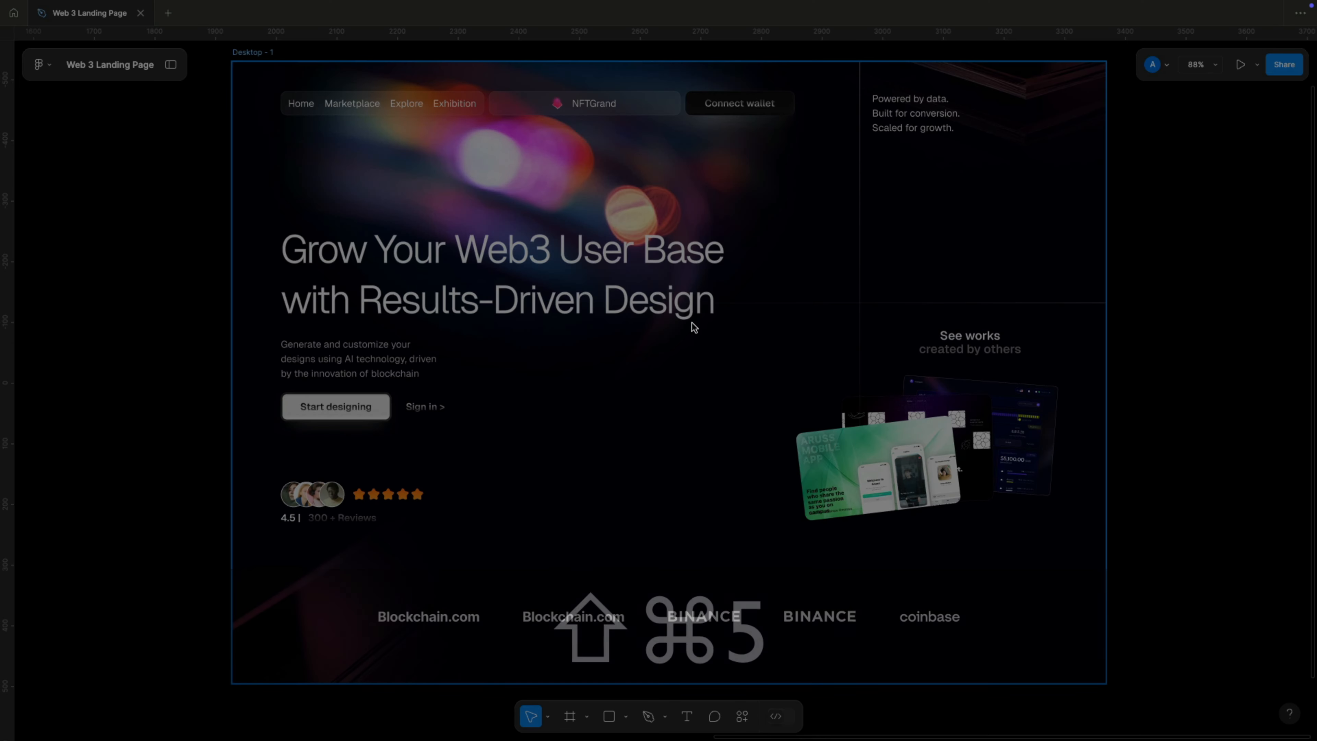
pyautogui.press('super+shift+5')
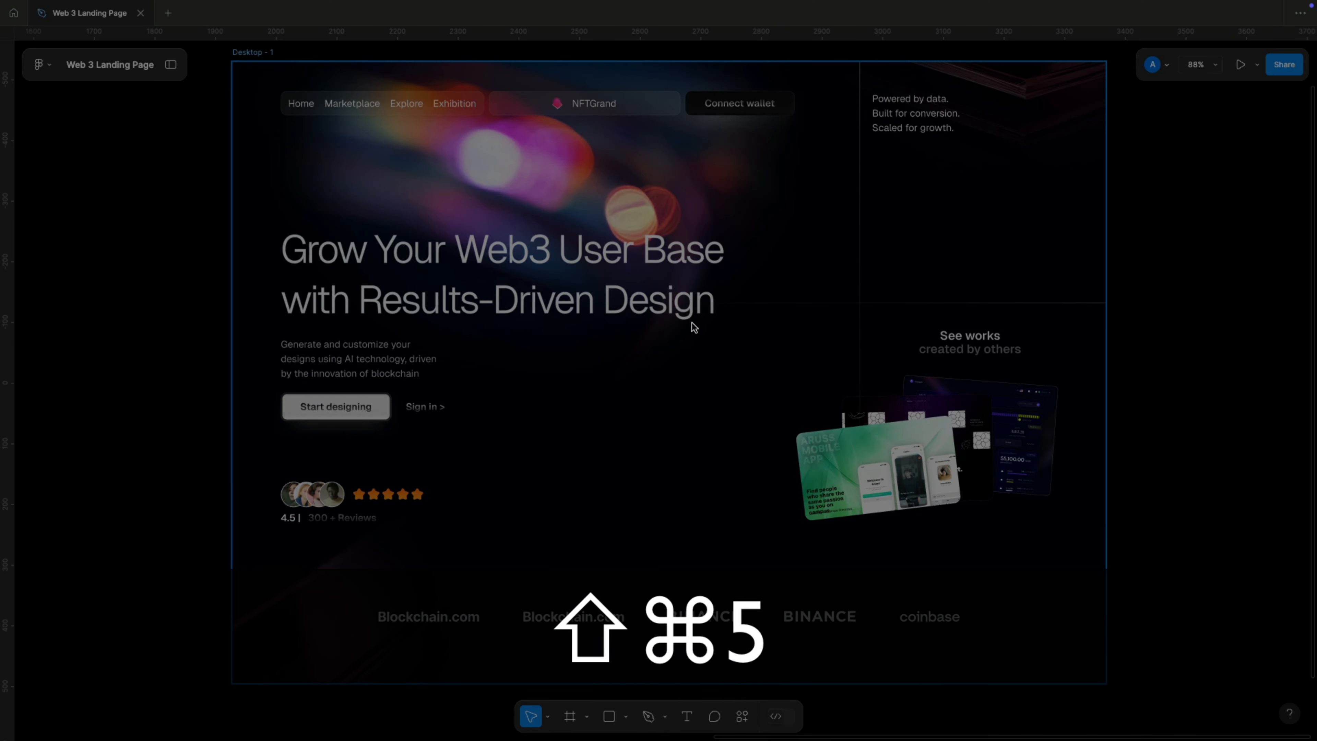
pyautogui.press('Escape')
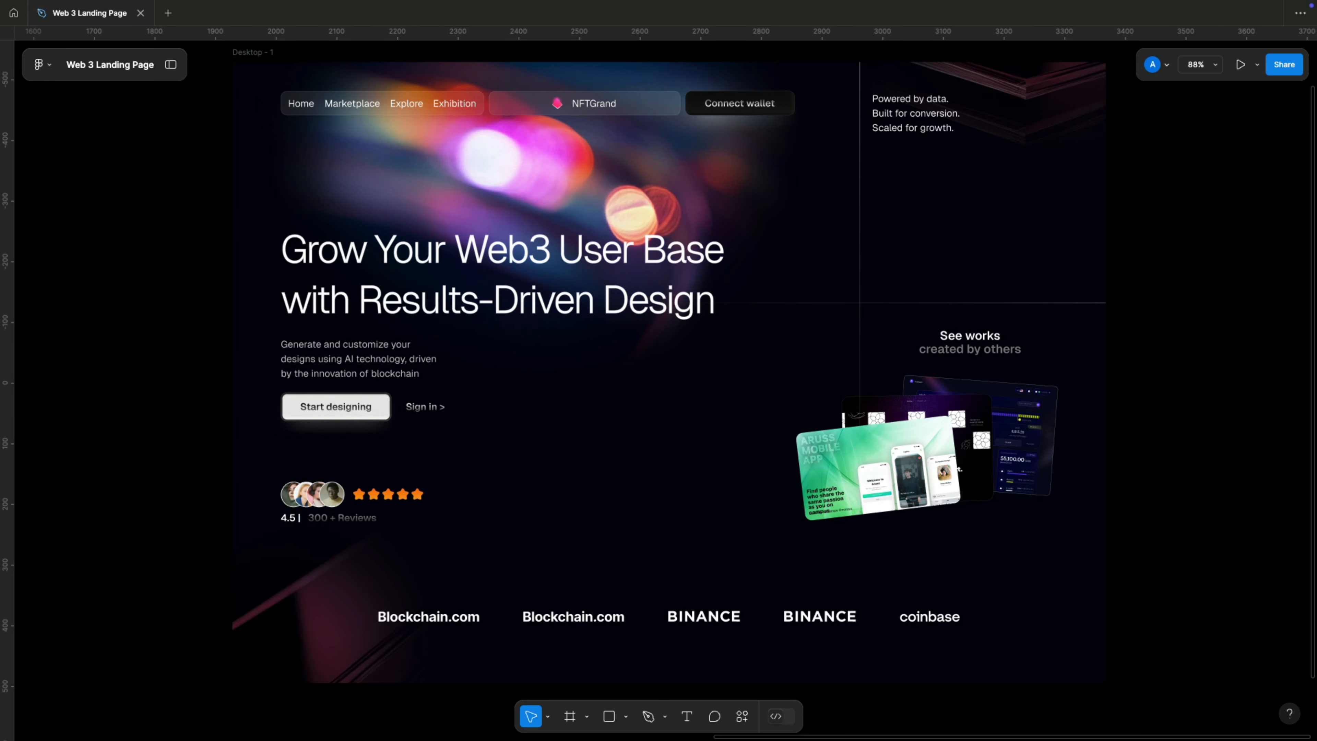